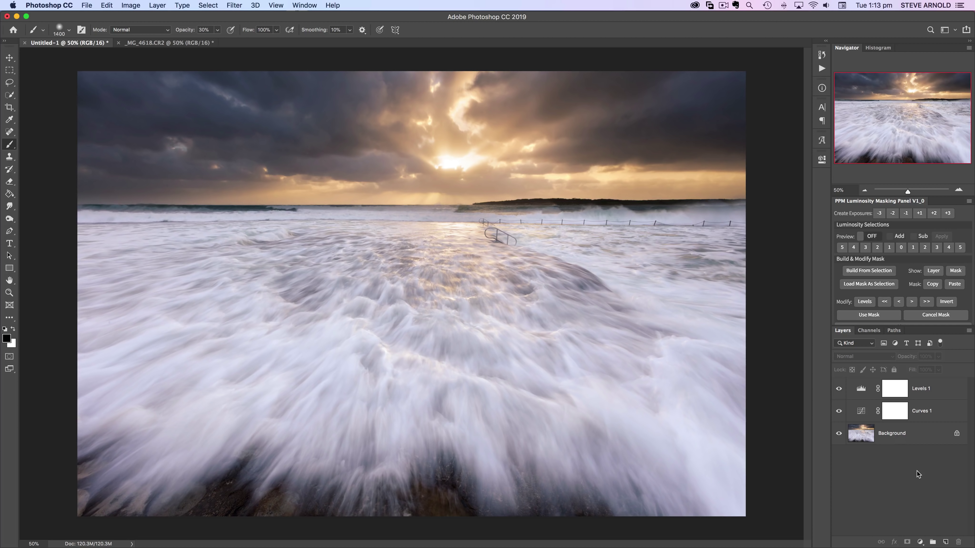
Step: Stamp all visible layers into a merged layer above Levels 1, and delete that merged layer
{"action": "left_click", "coordinate": [856, 390]}
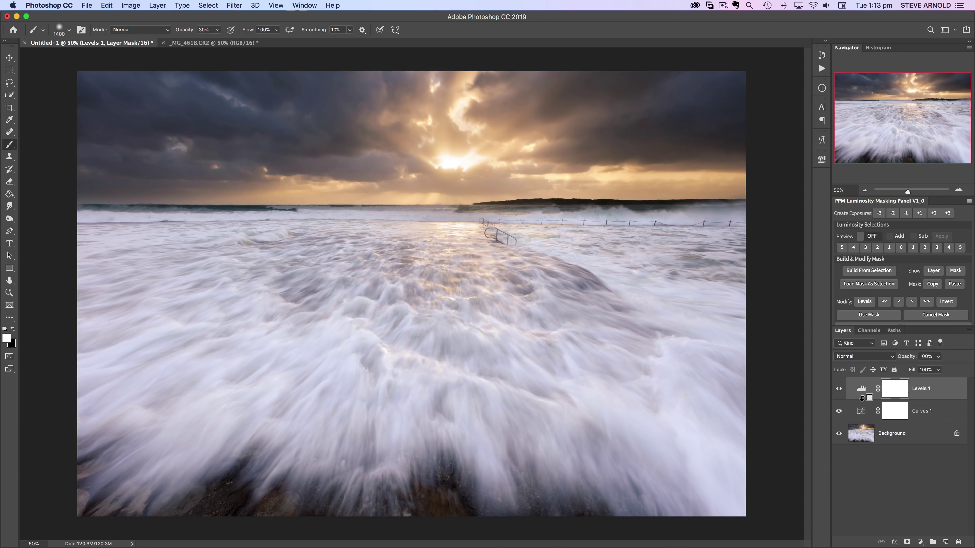
{"action": "key", "text": "x"}
{"action": "key", "text": "super+alt+shift+e"}
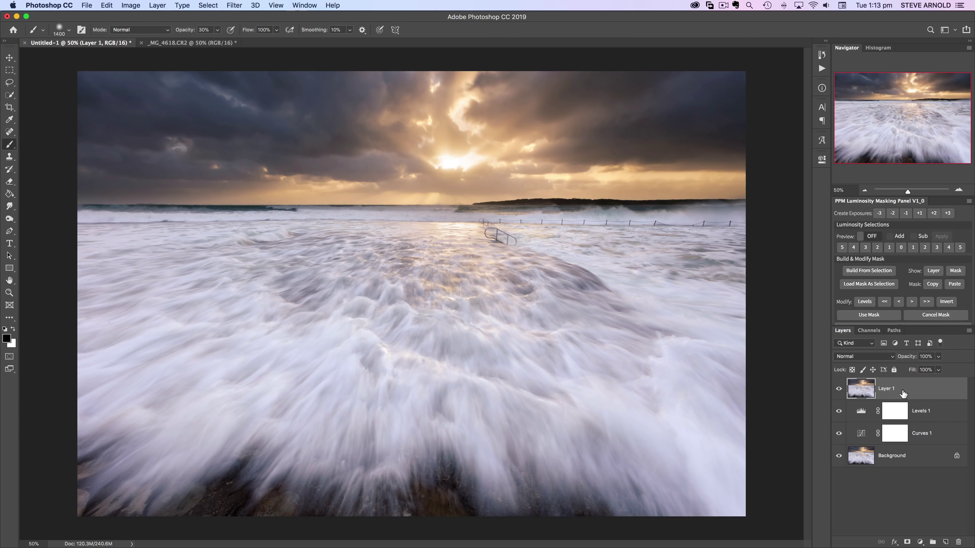
{"action": "left_click_drag", "start_coordinate": [857, 392], "coordinate": [959, 536]}
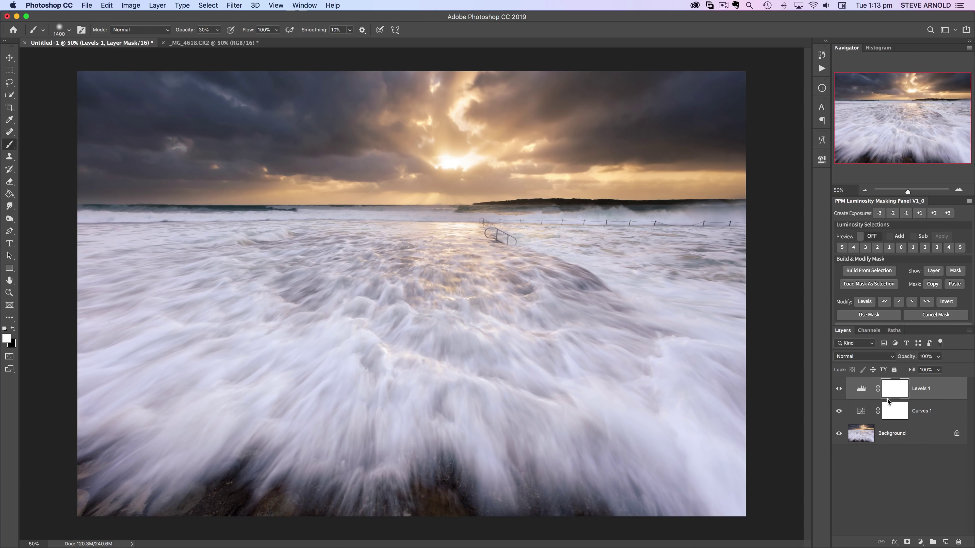
Step: Try duplicating the Background layer with both adjustment layers hidden, delete the copy and show the adjustments again
{"action": "left_click", "coordinate": [839, 389]}
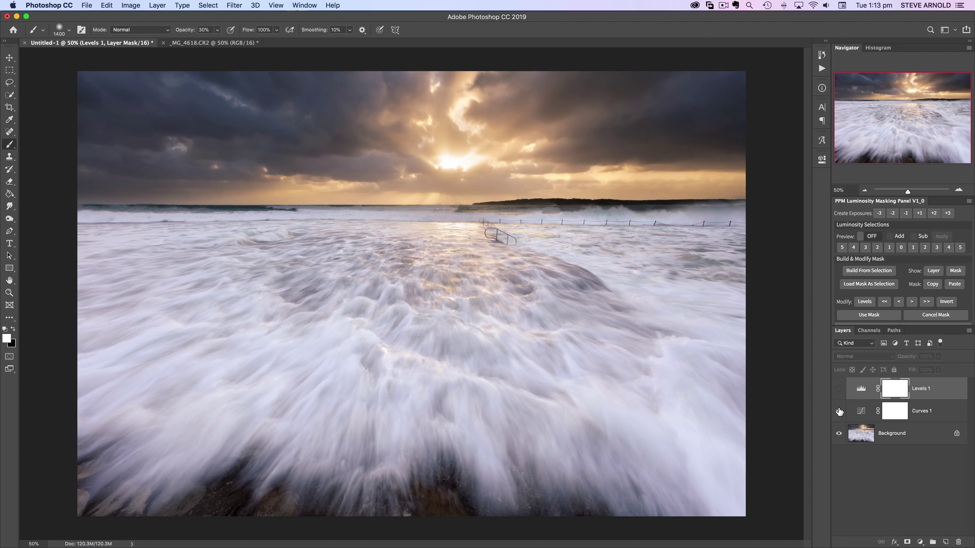
{"action": "left_click", "coordinate": [839, 412]}
{"action": "left_click", "coordinate": [862, 434]}
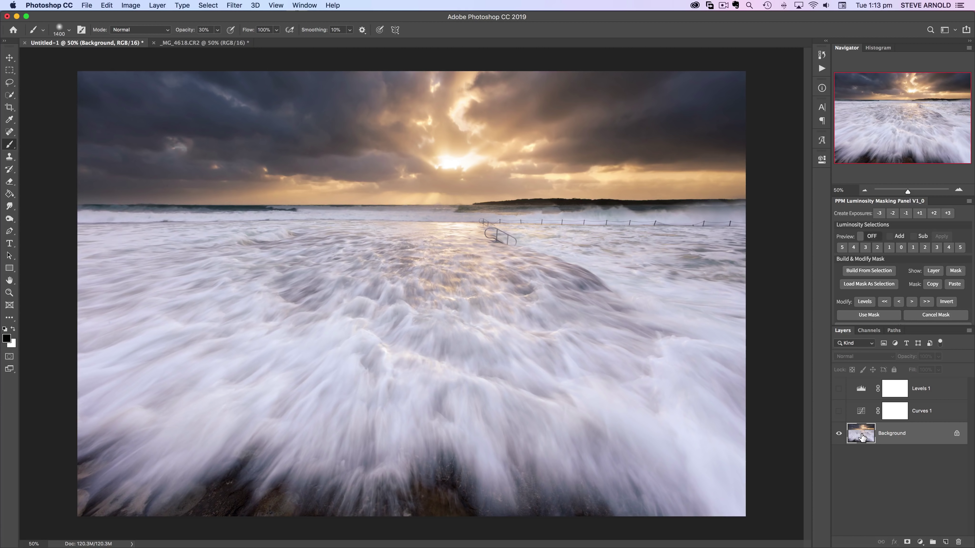
{"action": "left_click_drag", "start_coordinate": [861, 437], "coordinate": [945, 541]}
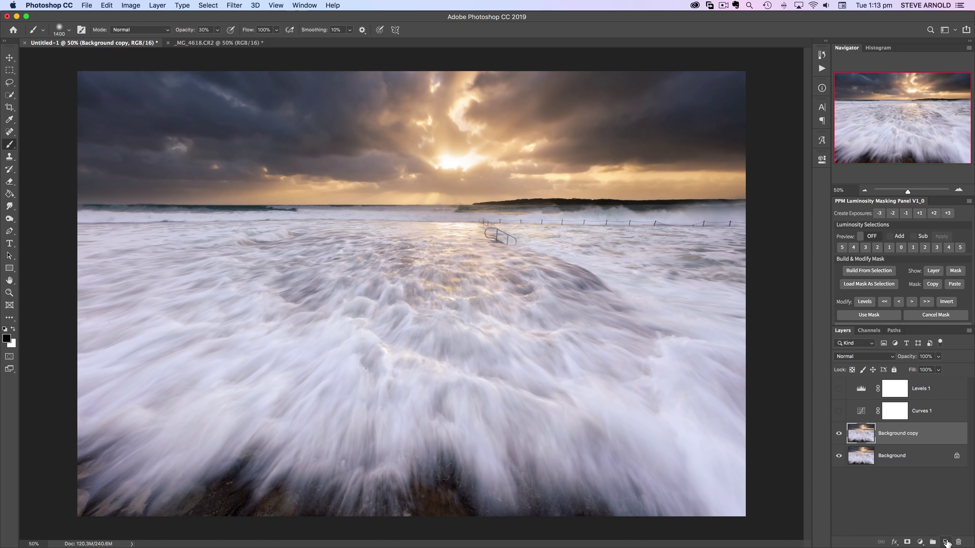
{"action": "left_click_drag", "start_coordinate": [869, 436], "coordinate": [958, 542]}
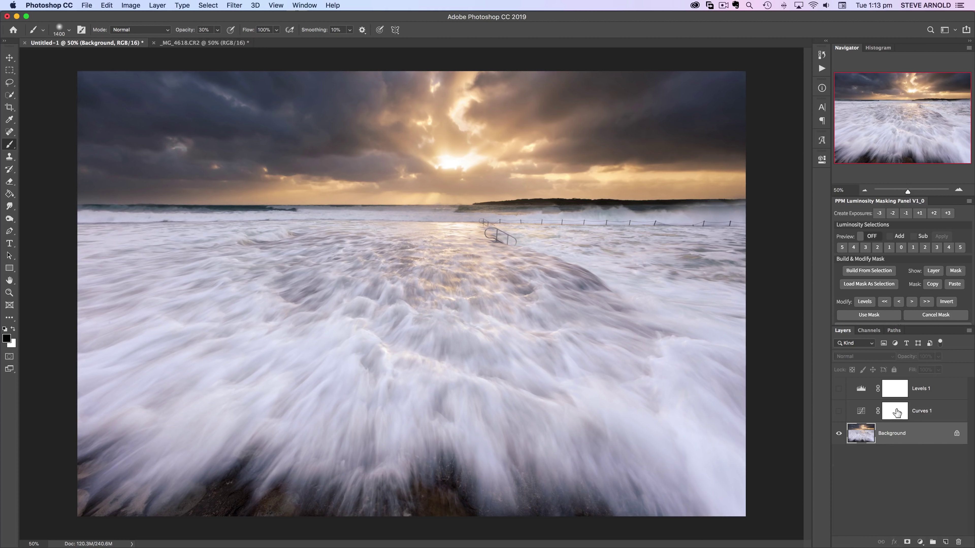
{"action": "left_click", "coordinate": [839, 411]}
{"action": "left_click", "coordinate": [839, 389]}
{"action": "left_click", "coordinate": [889, 466]}
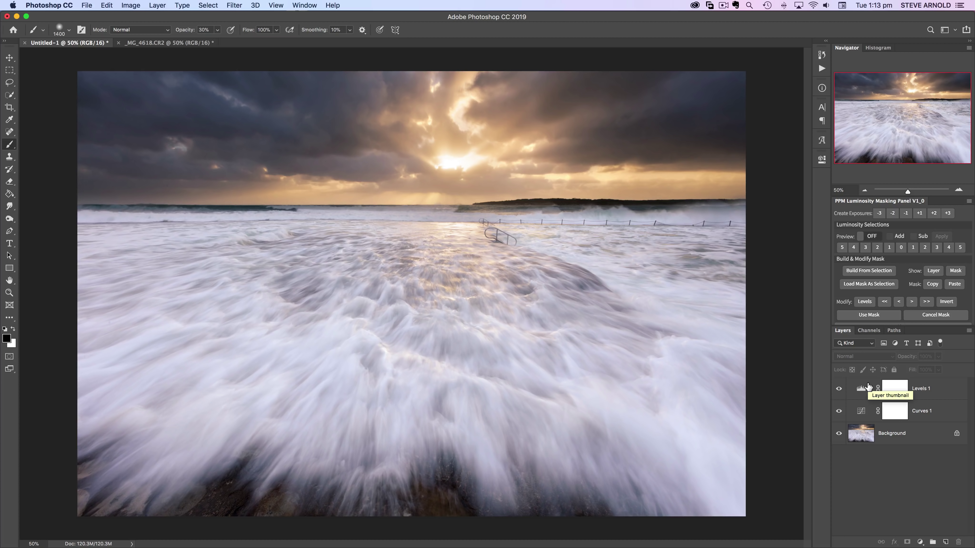
Step: Stamp all visible layers into a new layer above Levels 1 and name it Orton
{"action": "left_click_drag", "start_coordinate": [869, 386], "coordinate": [869, 388]}
{"action": "key", "text": "super+alt+shift+e"}
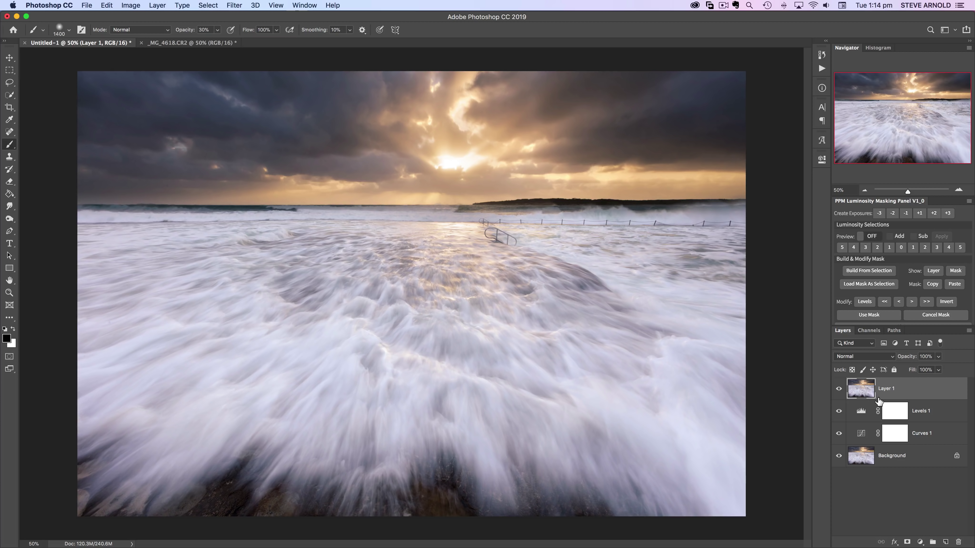
{"action": "double_click", "coordinate": [890, 389]}
{"action": "type", "text": "Orton"}
{"action": "key", "text": "Return"}
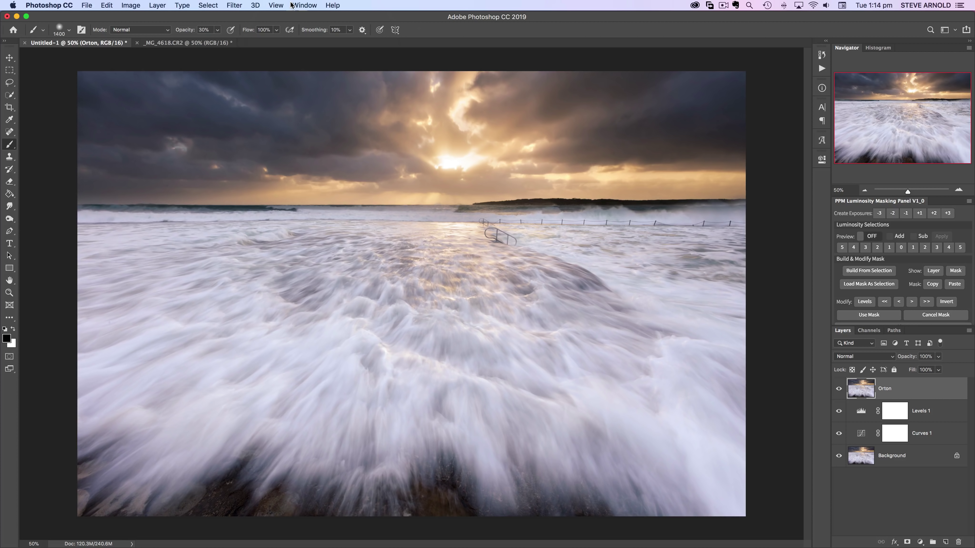
Step: Apply a Gaussian Blur with a 7.2-pixel radius to the Orton layer and compare the image with and without it
{"action": "left_click", "coordinate": [229, 5]}
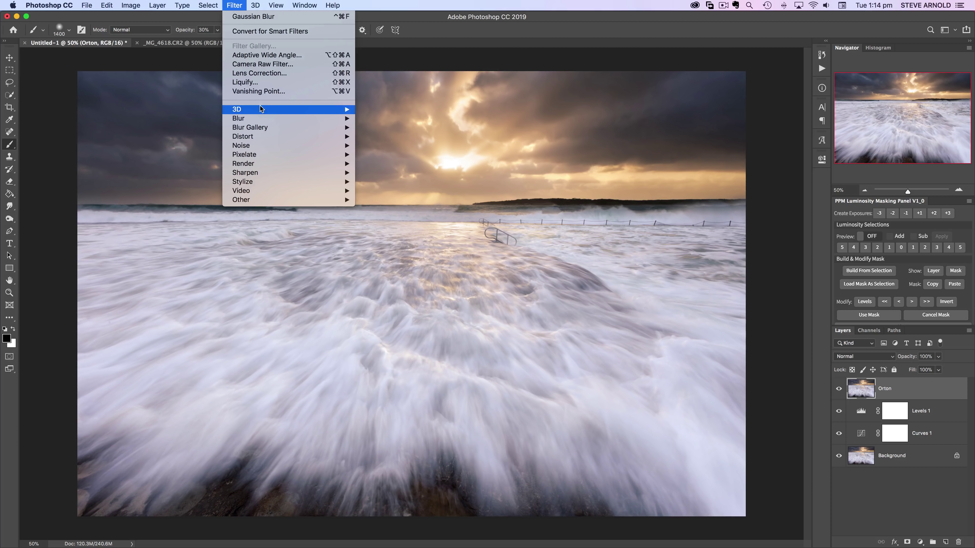
{"action": "mouse_move", "coordinate": [270, 118]}
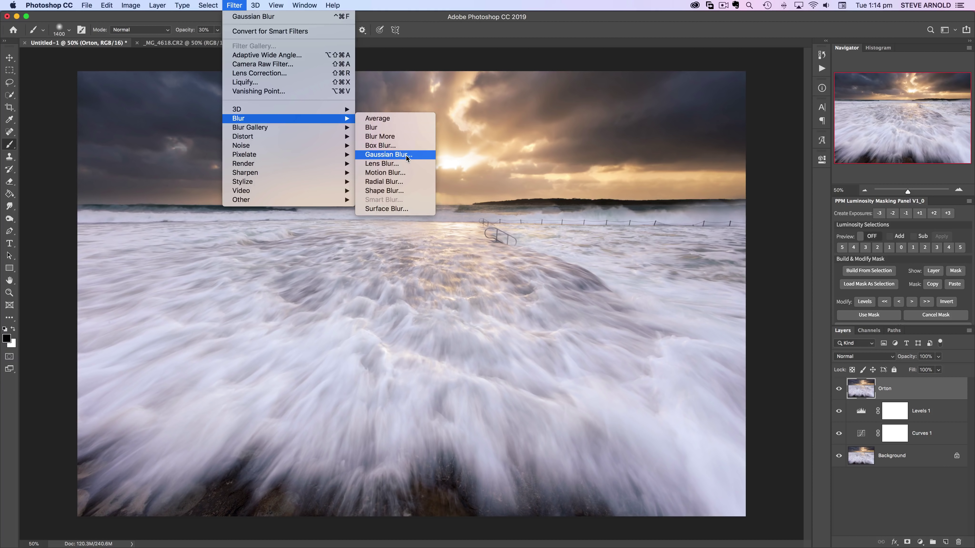
{"action": "left_click", "coordinate": [414, 159]}
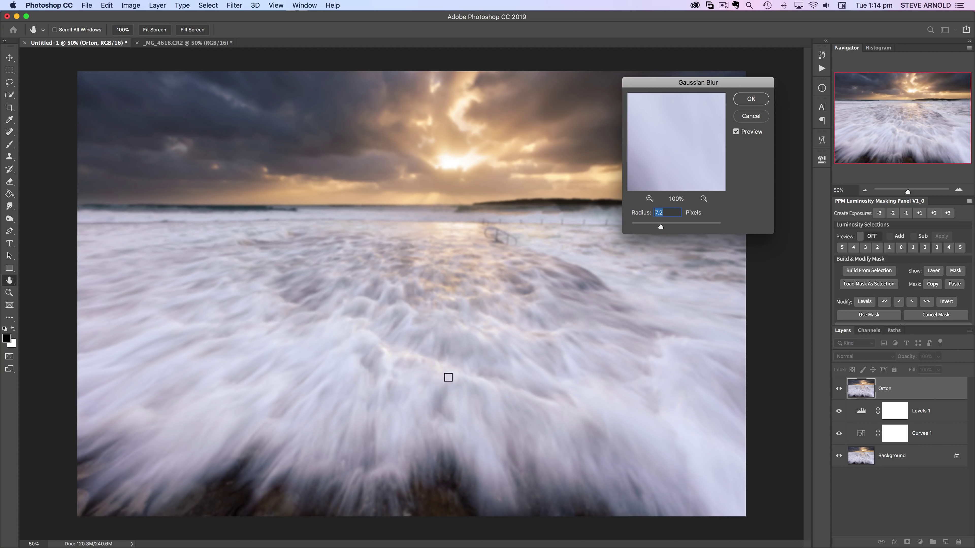
{"action": "left_click_drag", "start_coordinate": [706, 84], "coordinate": [746, 81]}
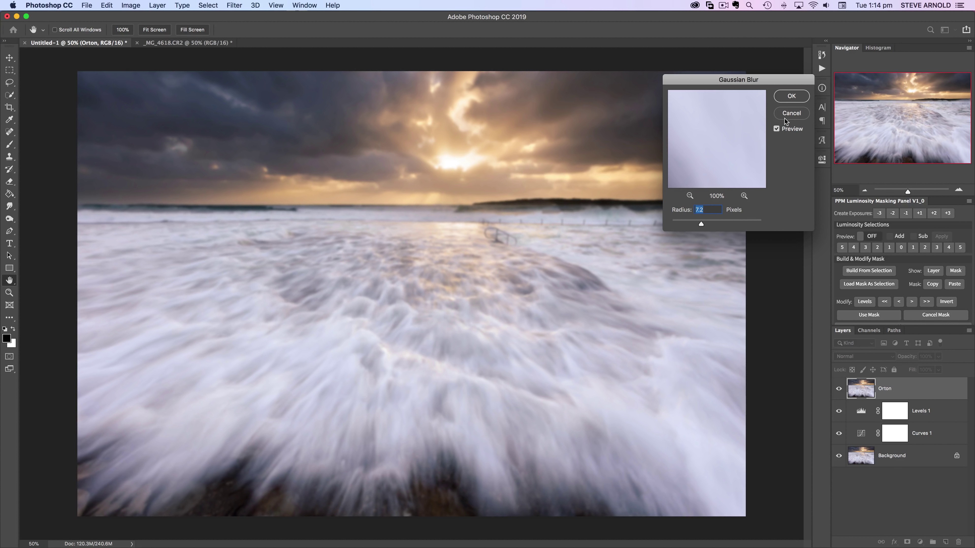
{"action": "left_click", "coordinate": [795, 96]}
{"action": "key", "text": "b"}
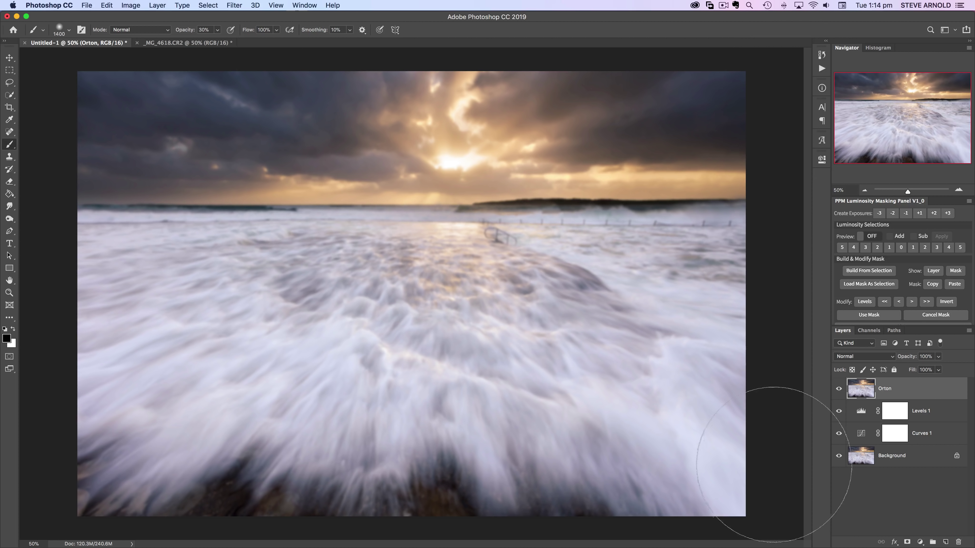
{"action": "left_click", "coordinate": [839, 389]}
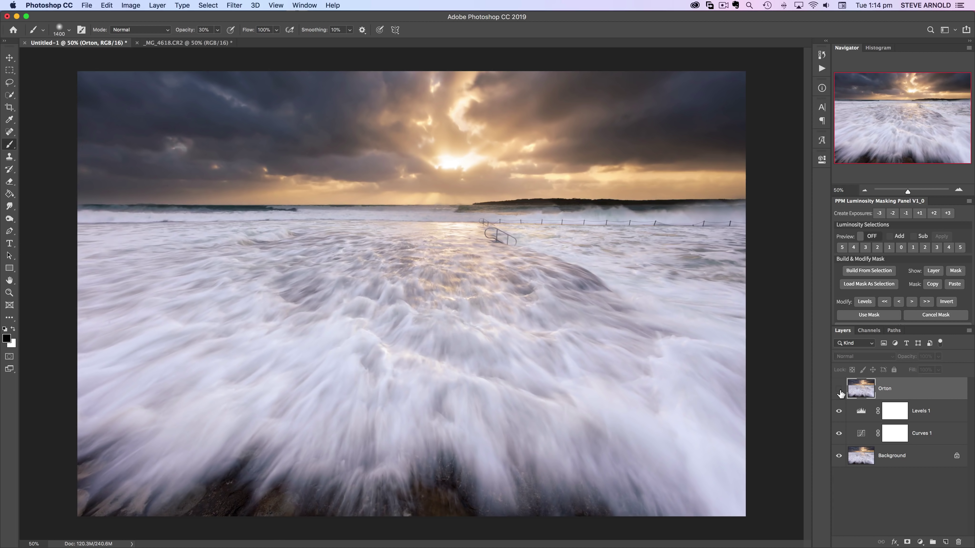
{"action": "left_click", "coordinate": [839, 390]}
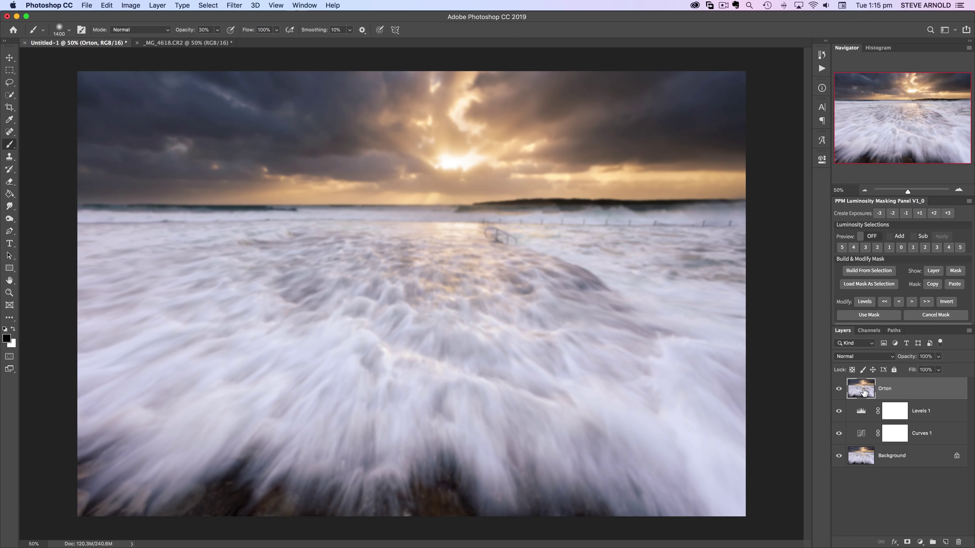
Step: Set the Orton layer's blend mode to Soft Light and toggle the layer's visibility to compare the effect
{"action": "left_click", "coordinate": [883, 357]}
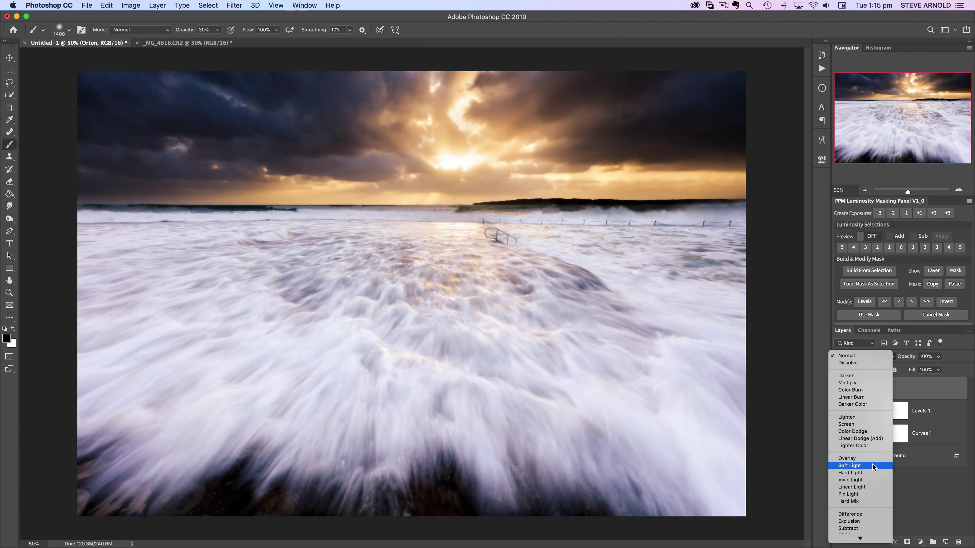
{"action": "left_click", "coordinate": [853, 466]}
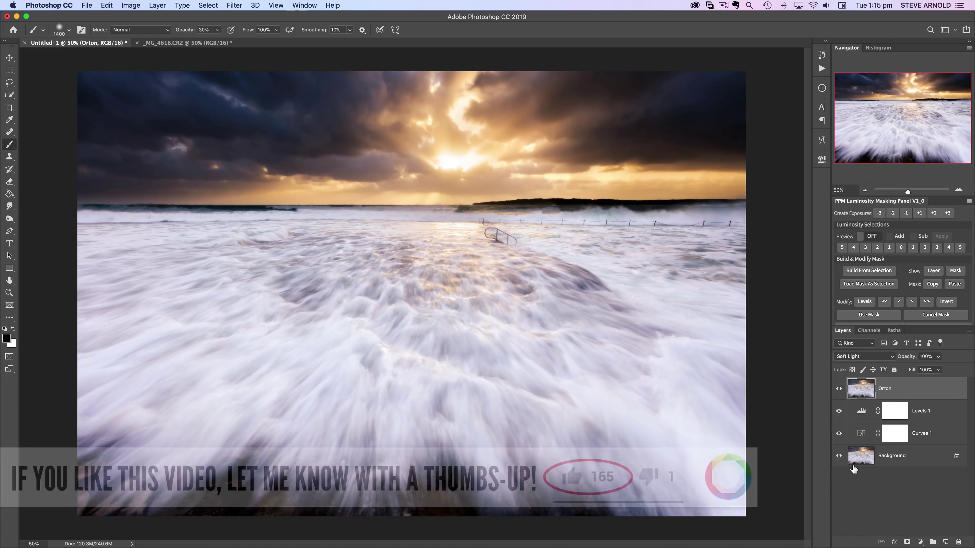
{"action": "left_click", "coordinate": [839, 389]}
{"action": "left_click", "coordinate": [839, 389]}
{"action": "left_click", "coordinate": [839, 389]}
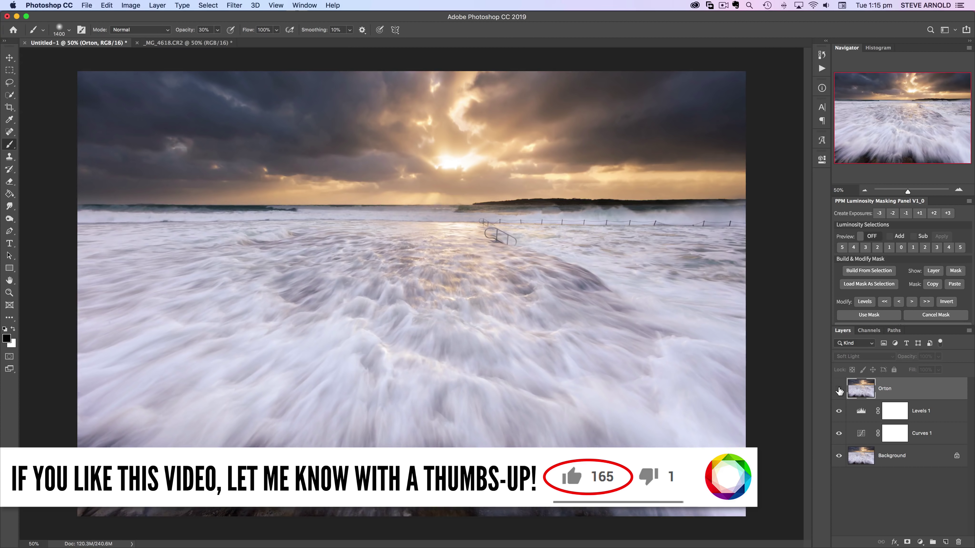
{"action": "left_click", "coordinate": [839, 389]}
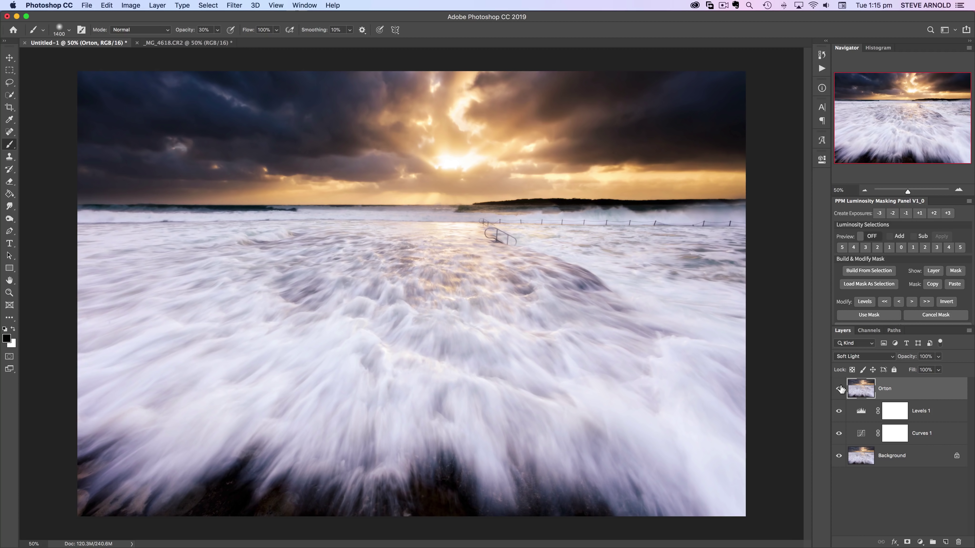
Step: Reduce the Orton layer's opacity to 40%, compare before and after, and lower it further to 25%
{"action": "left_click", "coordinate": [909, 357]}
{"action": "left_click_drag", "start_coordinate": [909, 361], "coordinate": [880, 363]}
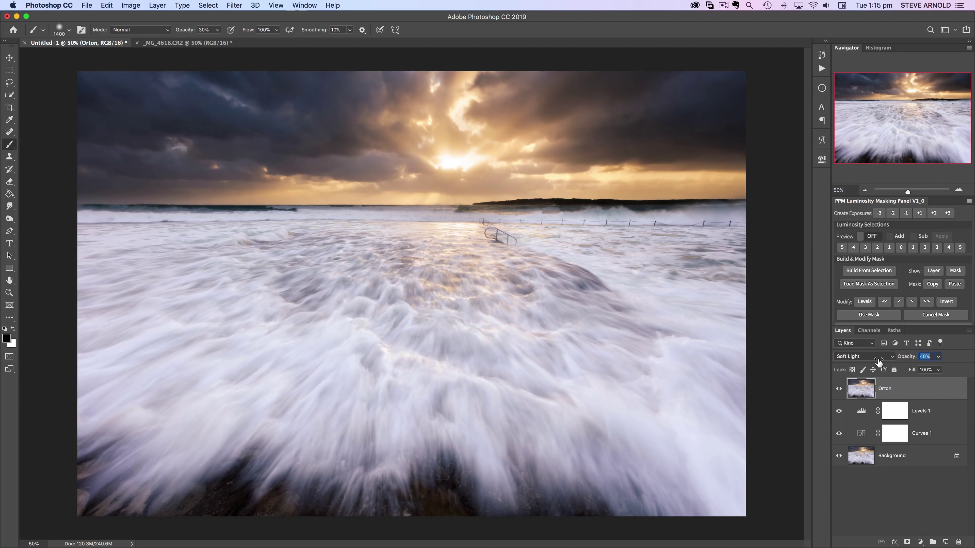
{"action": "left_click", "coordinate": [840, 389]}
{"action": "left_click", "coordinate": [840, 390]}
{"action": "left_click_drag", "start_coordinate": [910, 360], "coordinate": [894, 361]}
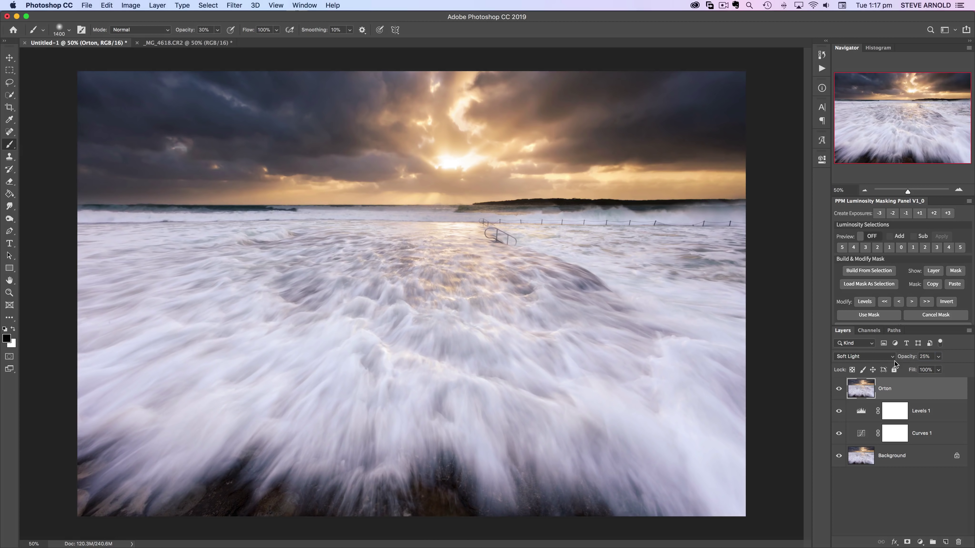
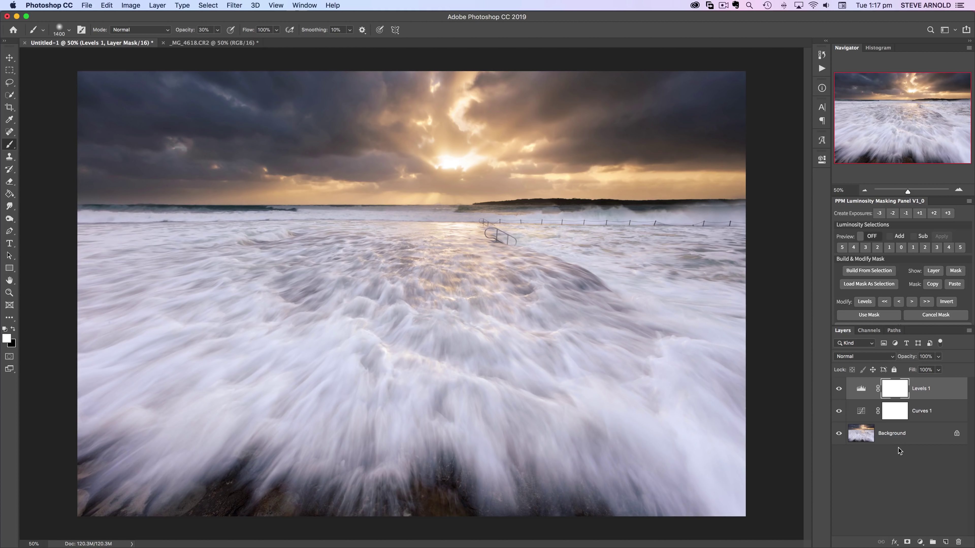
Step: Merge a stamped copy of all visible layers onto a new top layer and rename it Orton
{"action": "key", "text": "super+alt+shift+e"}
{"action": "double_click", "coordinate": [887, 388]}
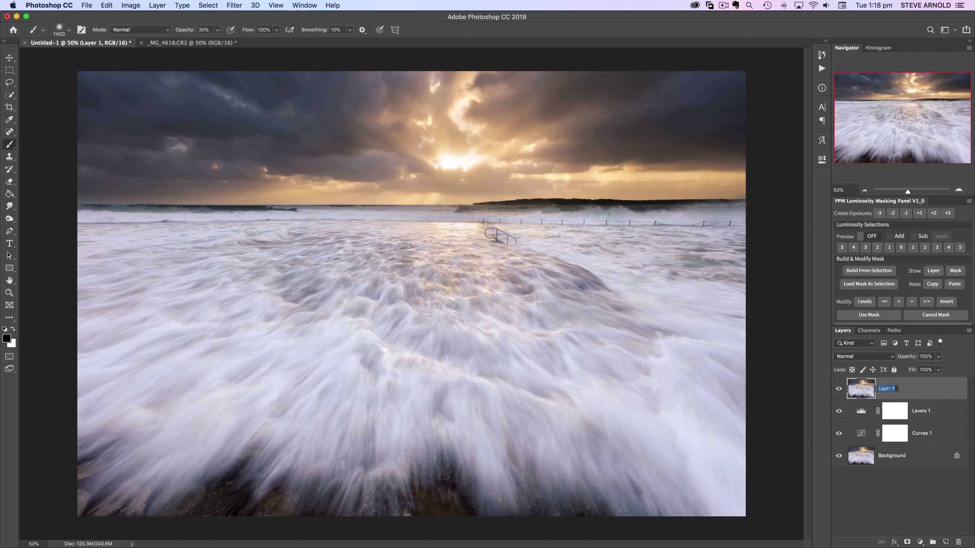
{"action": "type", "text": "Orton"}
{"action": "key", "text": "Return"}
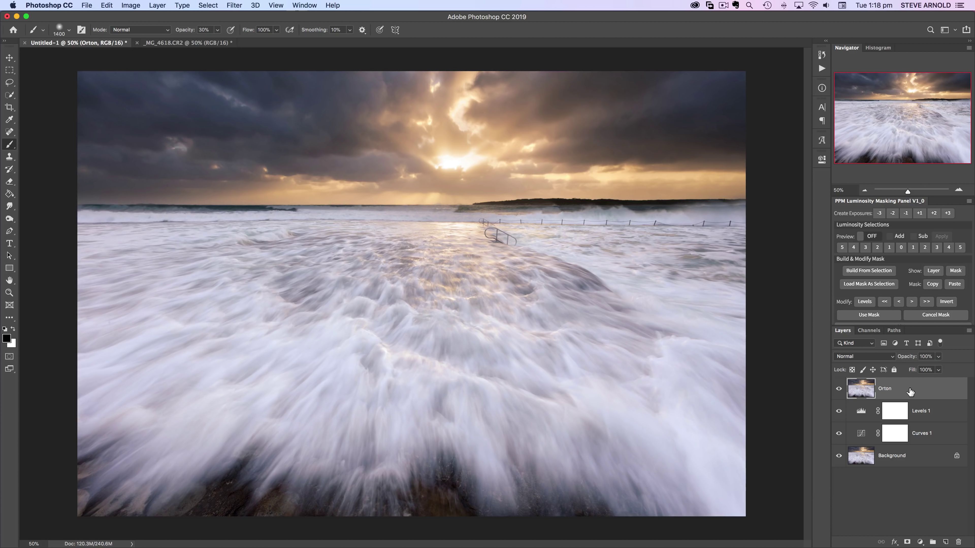
Step: Convert the Orton layer for smart filters and apply a Gaussian Blur with a 7.2-pixel radius
{"action": "left_click", "coordinate": [234, 5]}
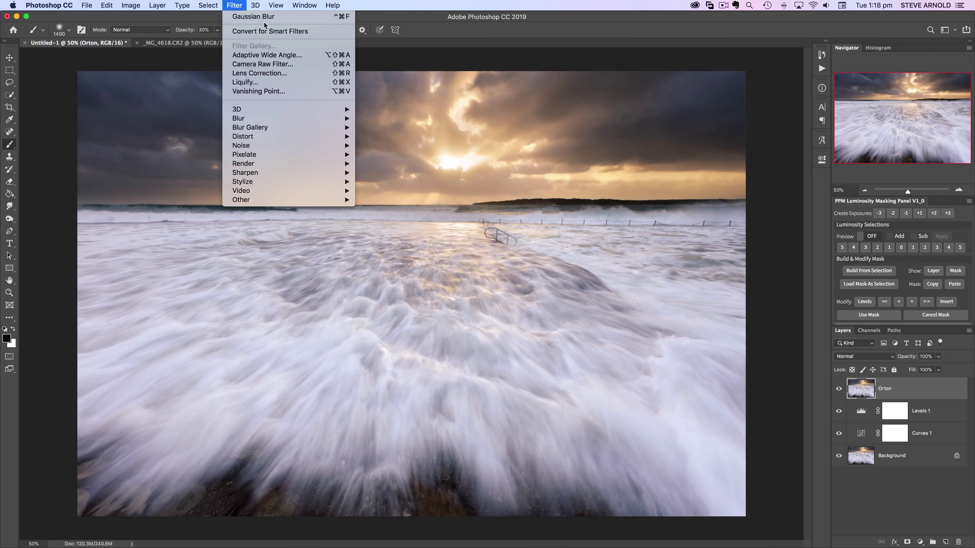
{"action": "left_click", "coordinate": [287, 31]}
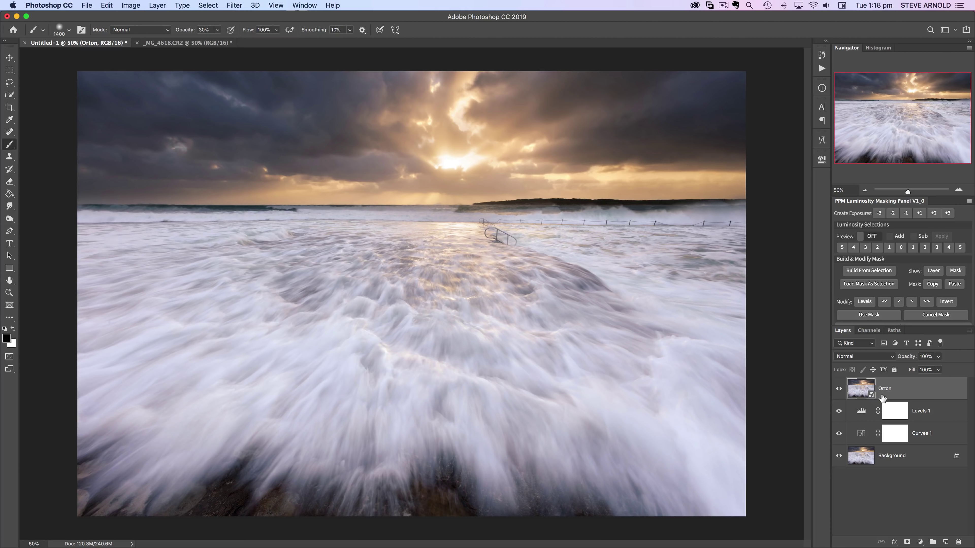
{"action": "left_click", "coordinate": [235, 5]}
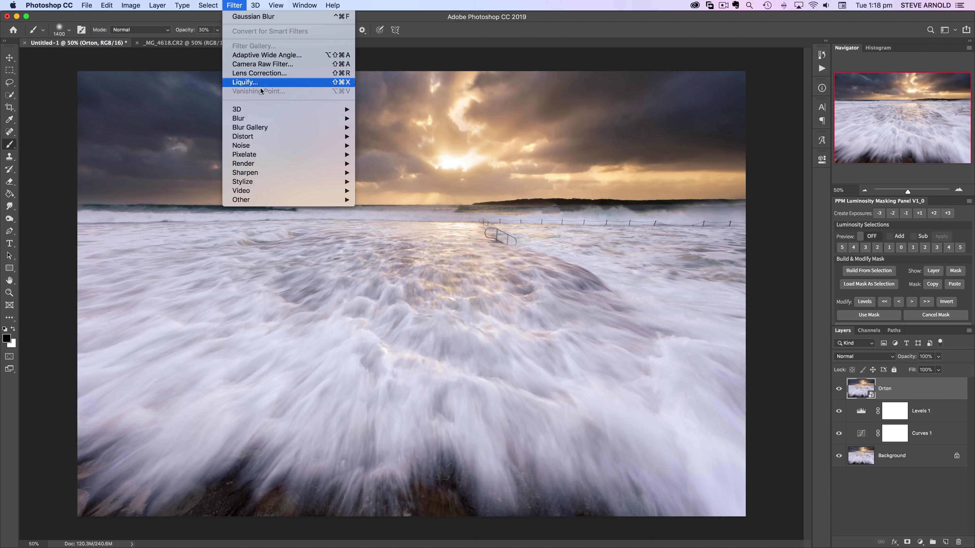
{"action": "mouse_move", "coordinate": [260, 119]}
{"action": "left_click", "coordinate": [399, 155]}
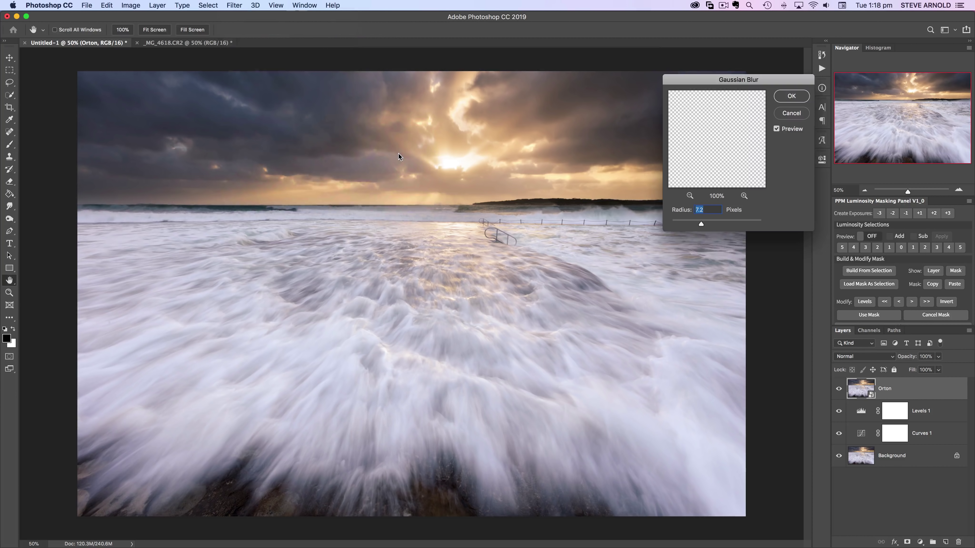
{"action": "left_click", "coordinate": [791, 96]}
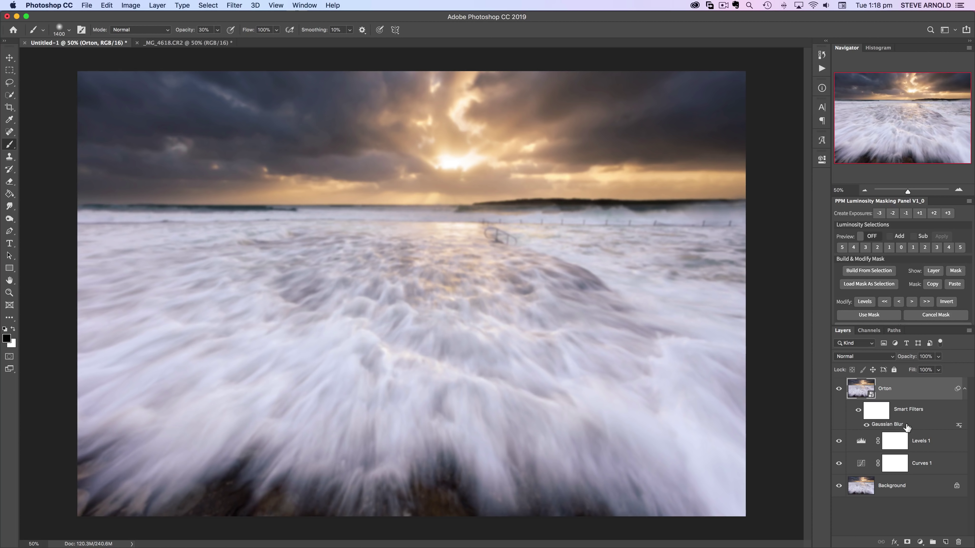
Step: Edit the Orton layer's Gaussian Blur smart filter, trying a radius of 70.7 pixels before reducing it sharply
{"action": "double_click", "coordinate": [897, 425]}
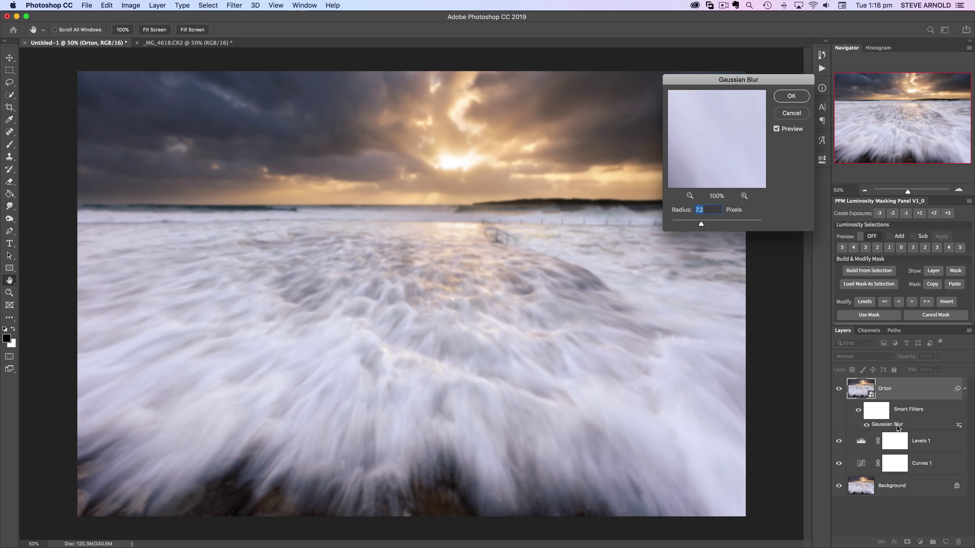
{"action": "left_click_drag", "start_coordinate": [729, 81], "coordinate": [604, 83]}
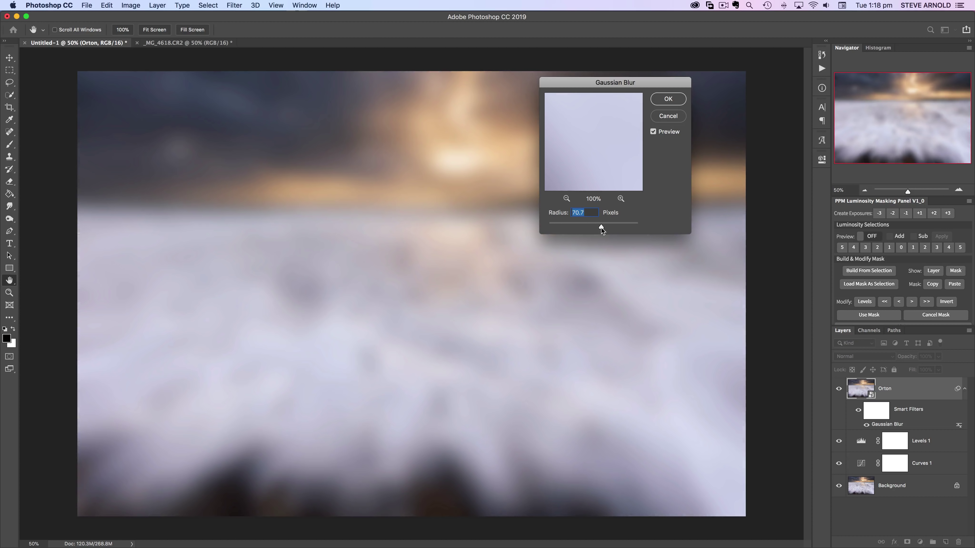
{"action": "left_click_drag", "start_coordinate": [591, 228], "coordinate": [578, 229]}
{"action": "left_click", "coordinate": [668, 99]}
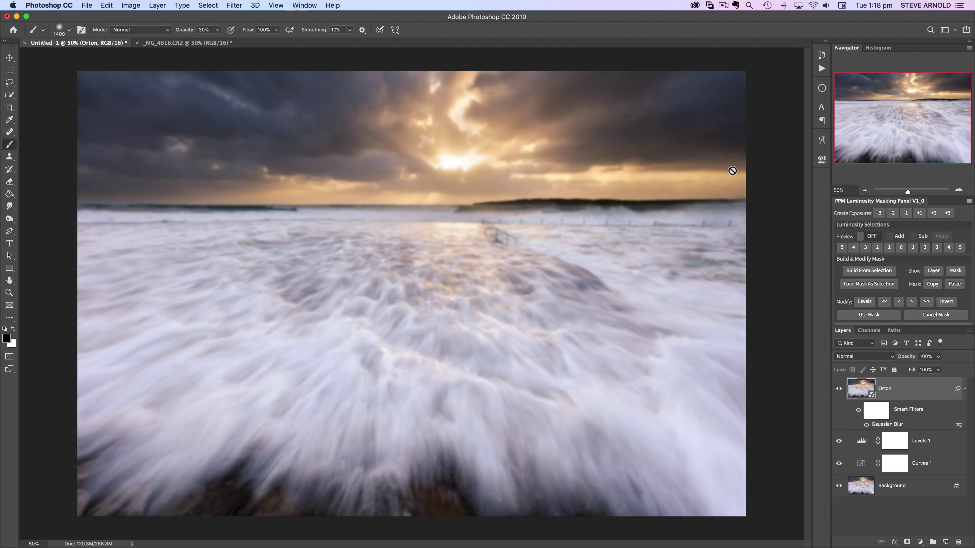
Step: Reopen the Orton layer's Gaussian Blur smart filter, fine-tune its radius, and collapse the layer's filter list
{"action": "double_click", "coordinate": [891, 425]}
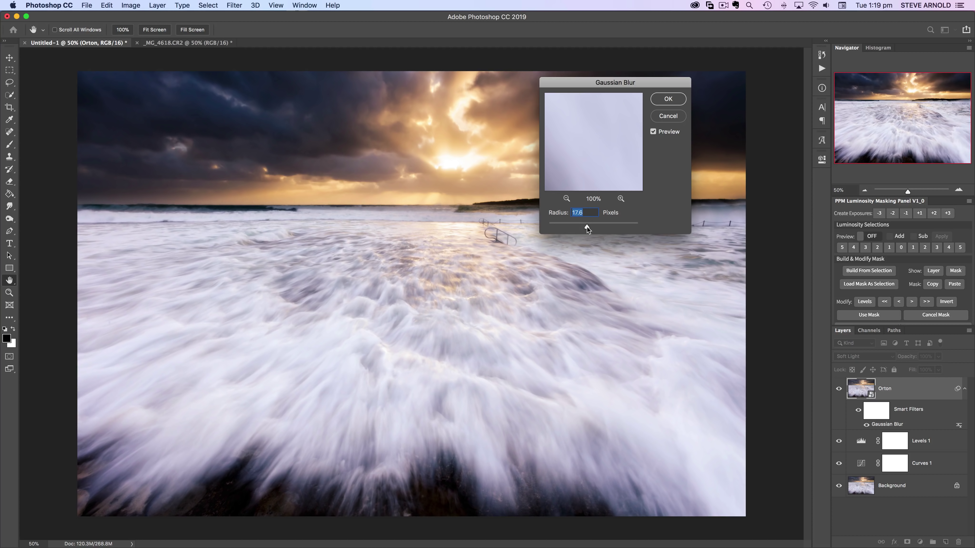
{"action": "left_click_drag", "start_coordinate": [587, 227], "coordinate": [597, 227]}
{"action": "mouse_move", "coordinate": [567, 227]}
{"action": "left_mouse_down"}
{"action": "mouse_move", "coordinate": [601, 229]}
{"action": "mouse_move", "coordinate": [580, 229]}
{"action": "left_mouse_up"}
{"action": "left_click", "coordinate": [671, 100]}
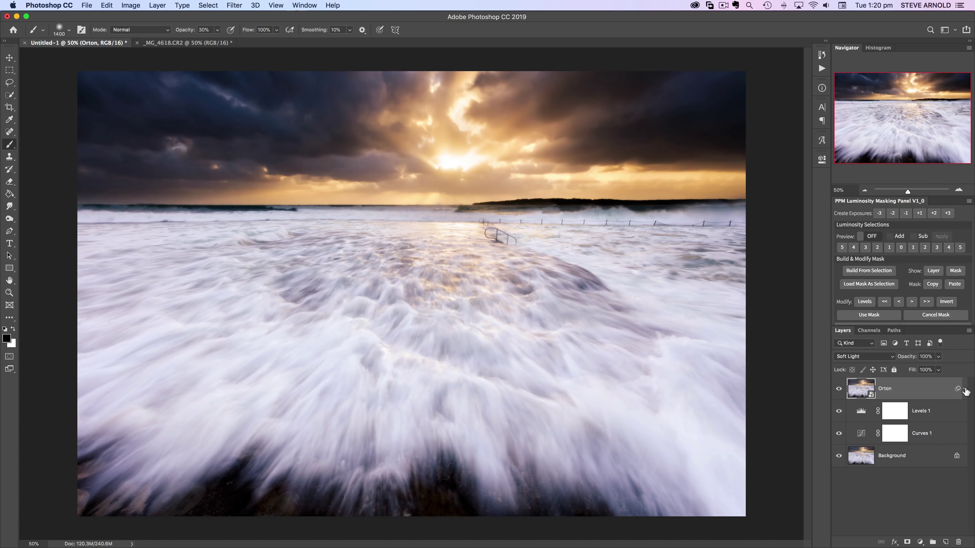
{"action": "left_click", "coordinate": [966, 390]}
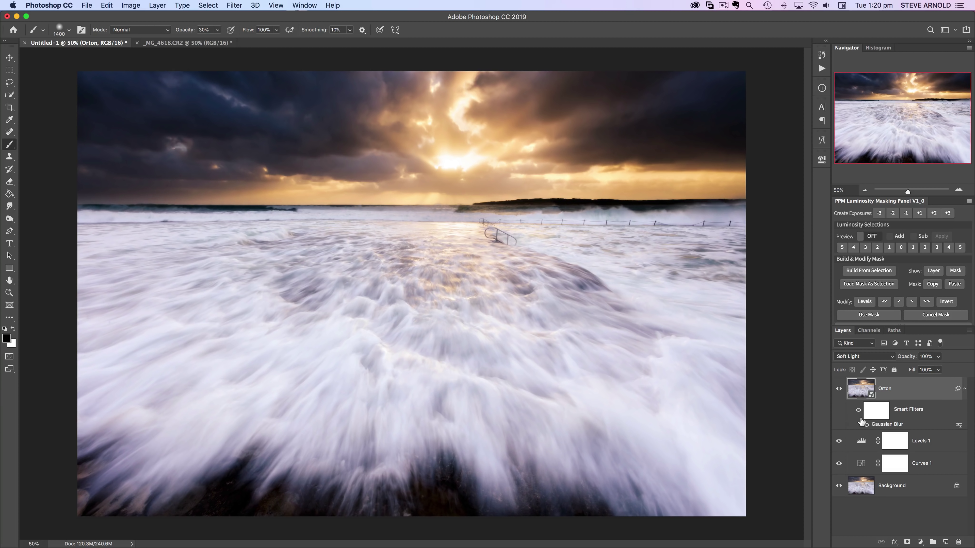
{"action": "left_click", "coordinate": [965, 390]}
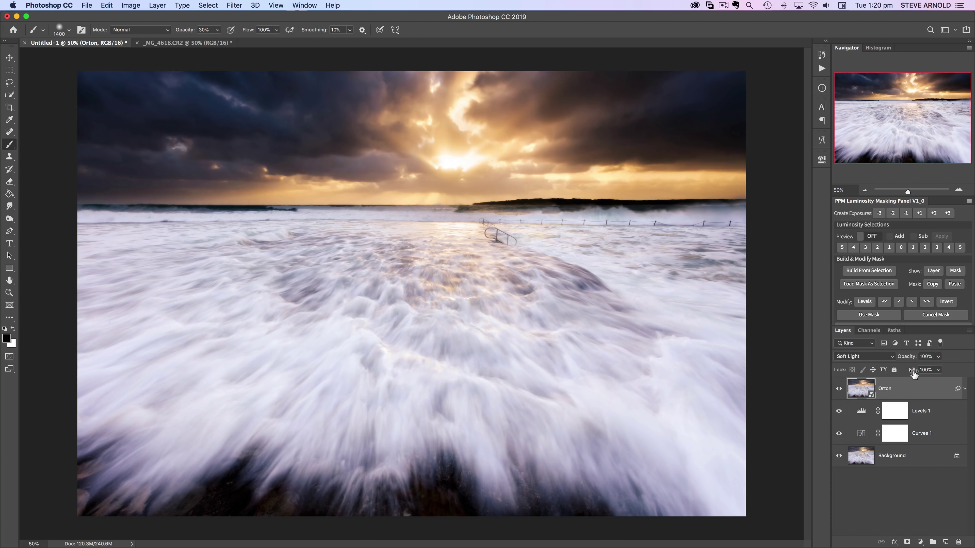
Step: Try the Overlay blend mode on the Orton layer
{"action": "left_click", "coordinate": [892, 357]}
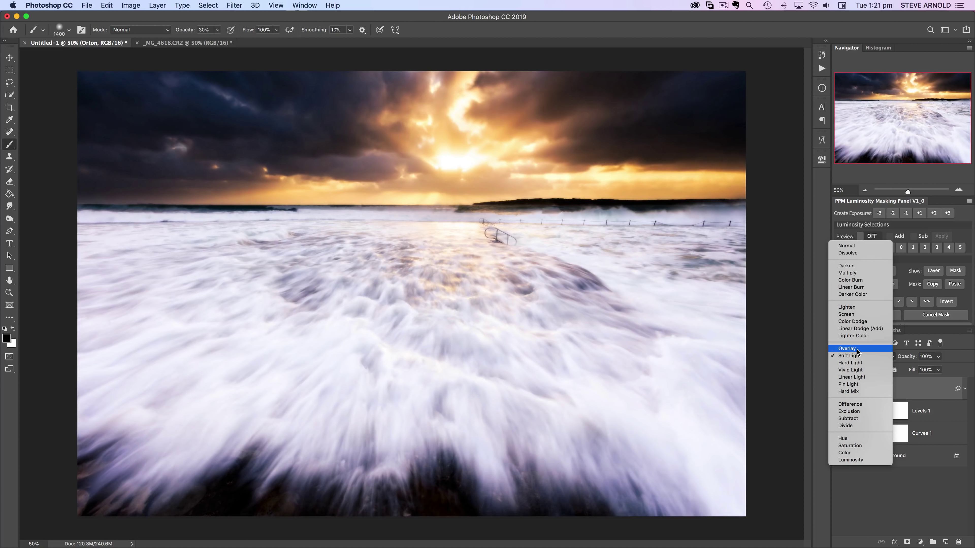
{"action": "left_click", "coordinate": [857, 349]}
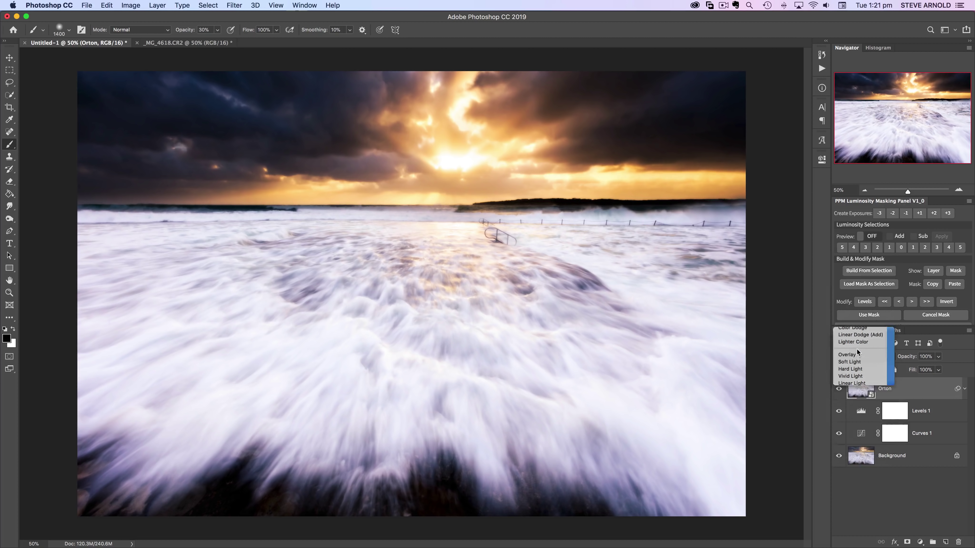
{"action": "left_click", "coordinate": [870, 357]}
{"action": "left_click", "coordinate": [871, 356]}
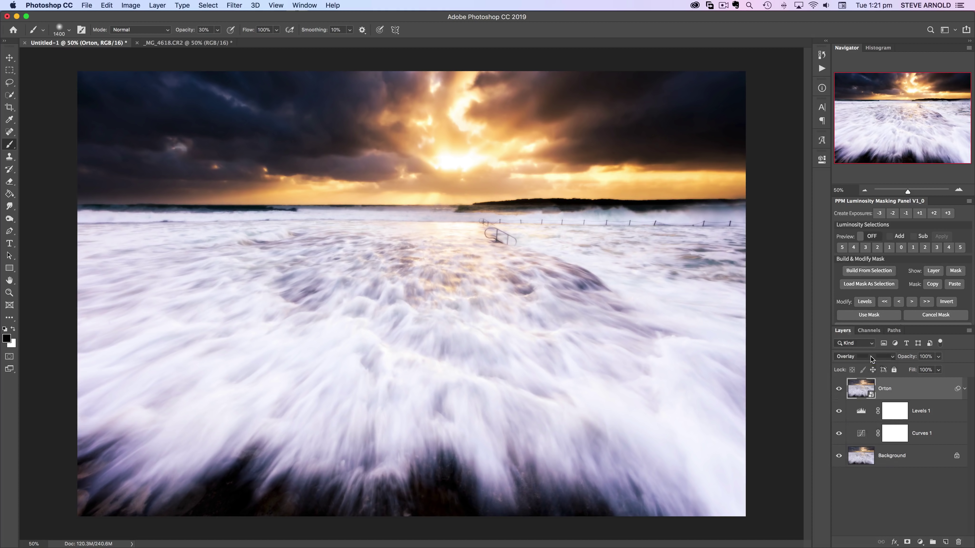
Step: Try the Screen blend mode on the Orton layer at 16% opacity and compare the image with and without it
{"action": "left_click", "coordinate": [871, 357]}
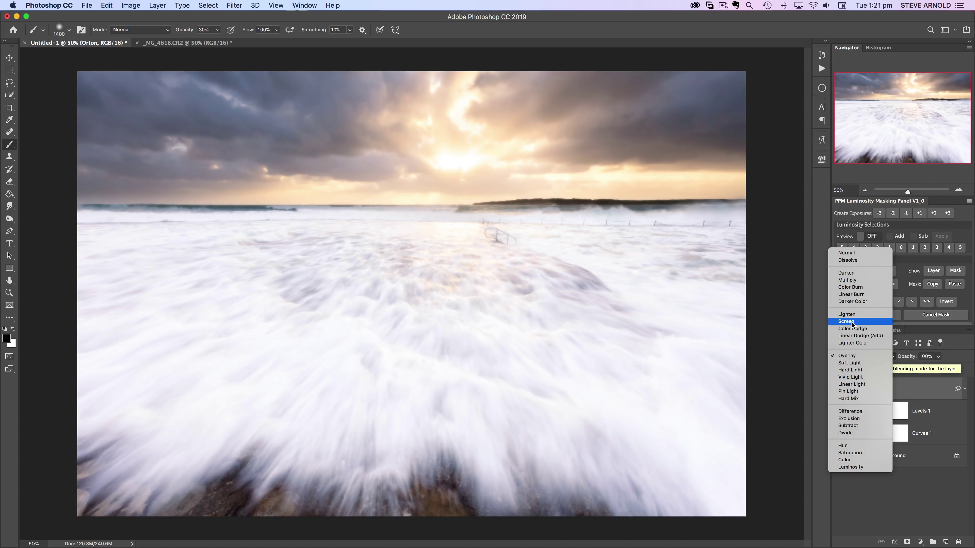
{"action": "left_click", "coordinate": [851, 322]}
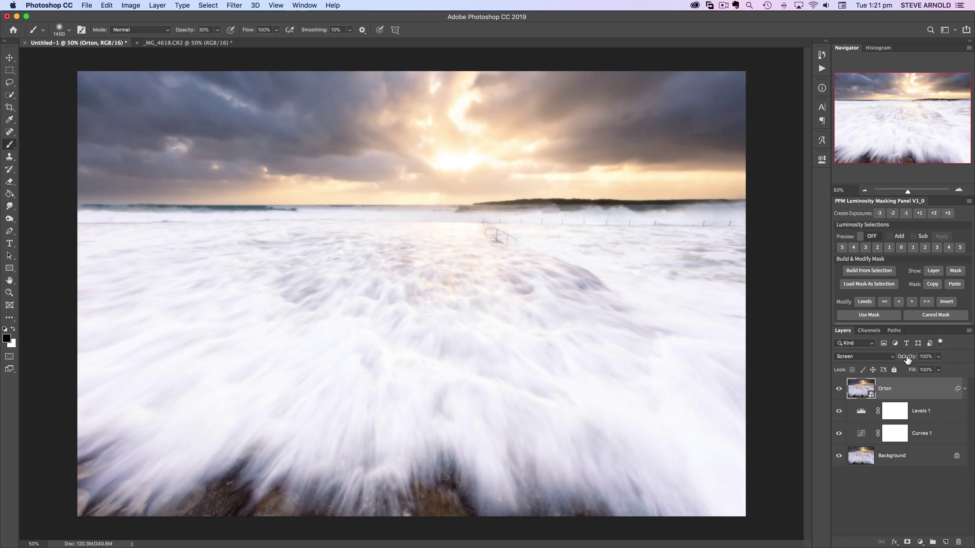
{"action": "left_click_drag", "start_coordinate": [907, 359], "coordinate": [867, 361]}
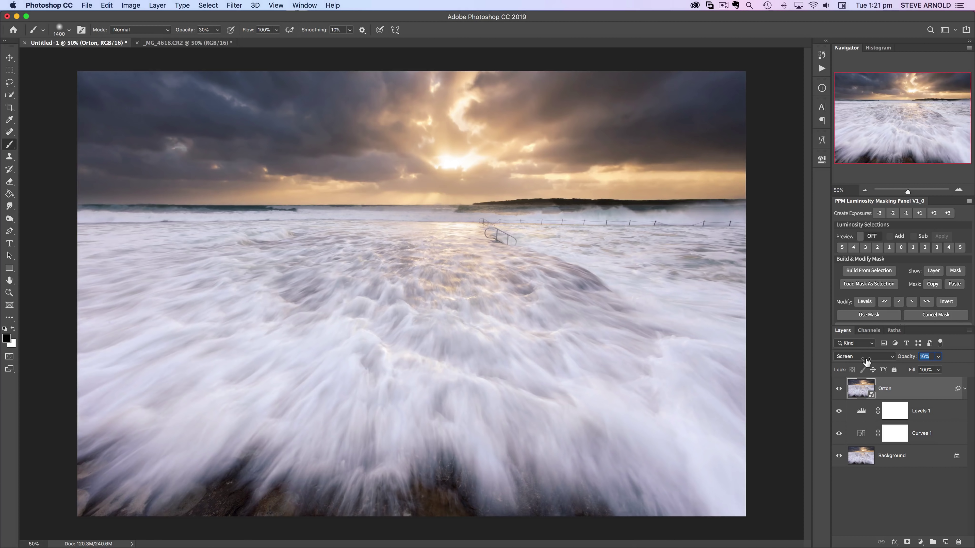
{"action": "left_click", "coordinate": [839, 389]}
{"action": "left_click", "coordinate": [839, 389]}
{"action": "left_click", "coordinate": [839, 388]}
{"action": "left_click", "coordinate": [839, 389]}
{"action": "left_click", "coordinate": [839, 389]}
{"action": "left_click", "coordinate": [839, 388]}
Step: Set the Orton layer back to Soft Light blending at 100% opacity
{"action": "left_click", "coordinate": [890, 360]}
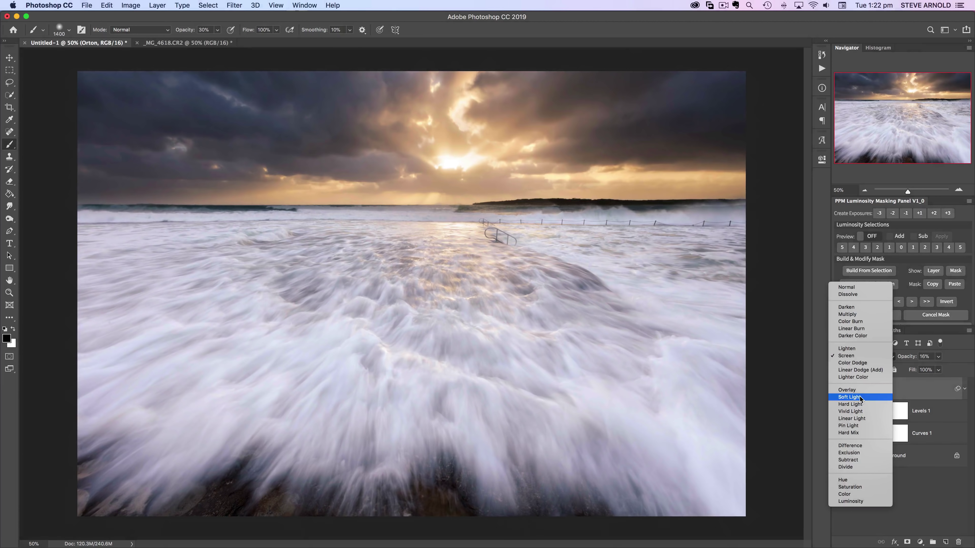
{"action": "left_click", "coordinate": [856, 398]}
{"action": "left_click_drag", "start_coordinate": [907, 356], "coordinate": [973, 353]}
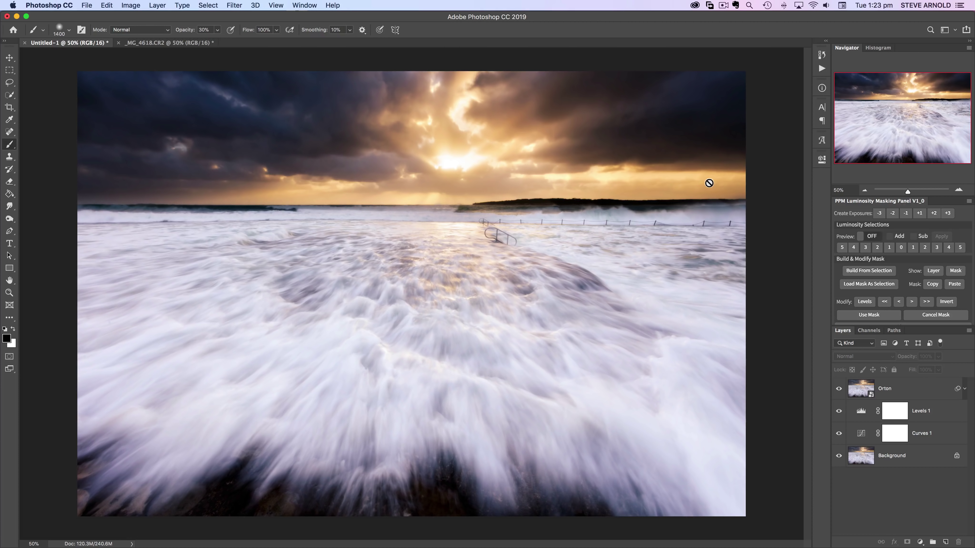
Step: Add a layer mask to the Orton layer and paint it black at 30% opacity over the dark sky corners and foreground rocks
{"action": "left_click", "coordinate": [863, 393]}
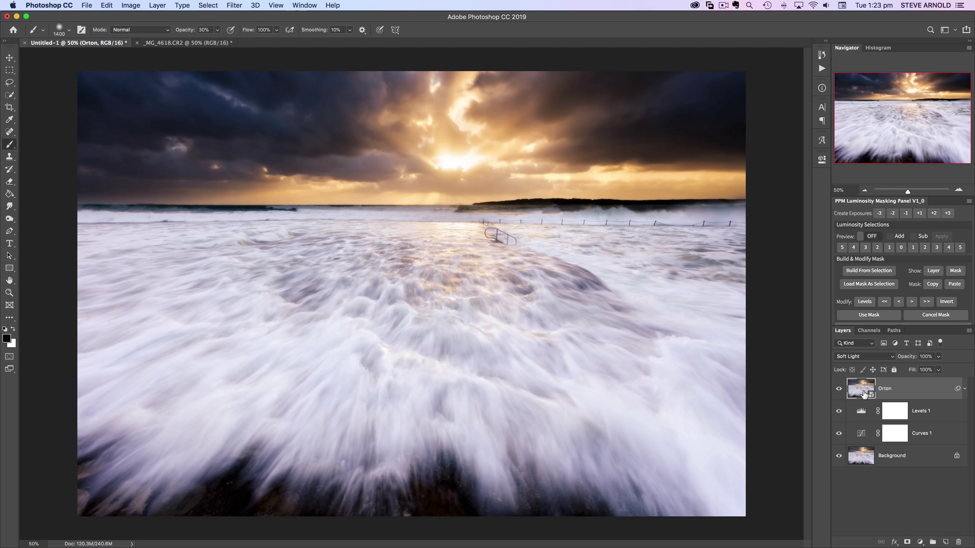
{"action": "left_click", "coordinate": [909, 542]}
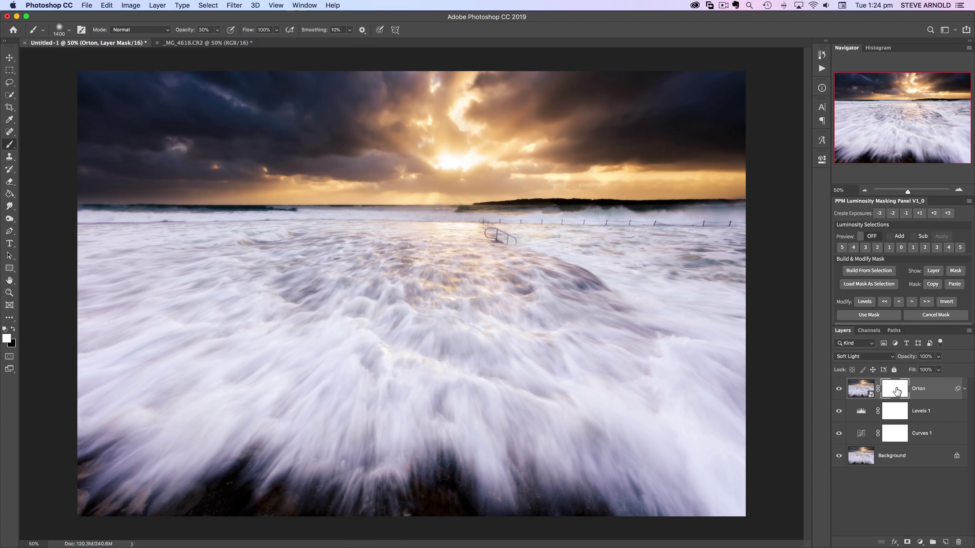
{"action": "left_click", "coordinate": [12, 329]}
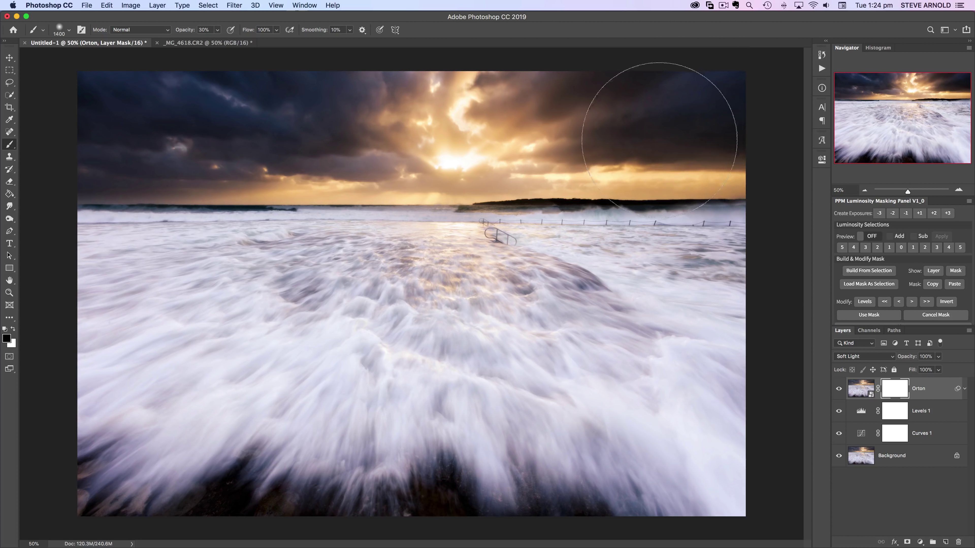
{"action": "left_click", "coordinate": [708, 113]}
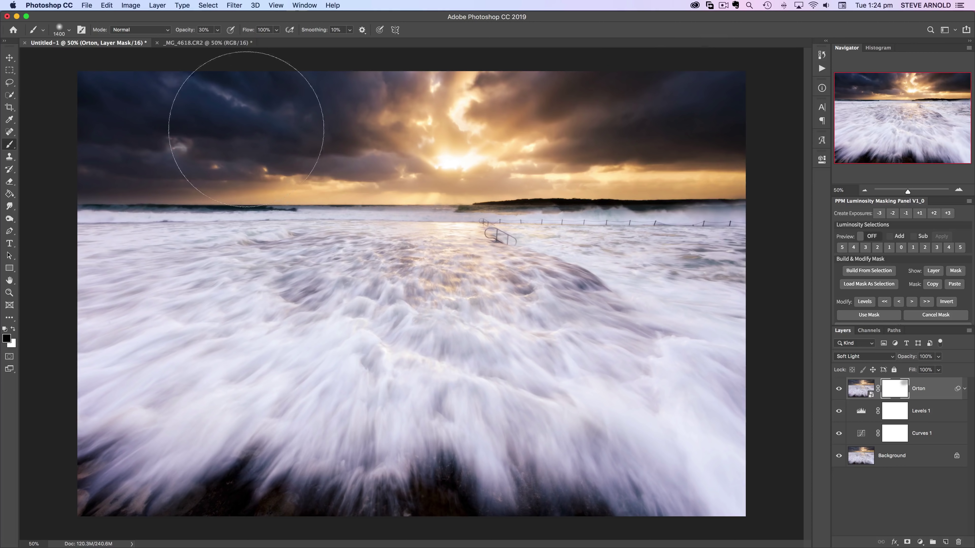
{"action": "mouse_move", "coordinate": [295, 132]}
{"action": "left_mouse_down"}
{"action": "mouse_move", "coordinate": [189, 113]}
{"action": "mouse_move", "coordinate": [146, 120]}
{"action": "left_mouse_up"}
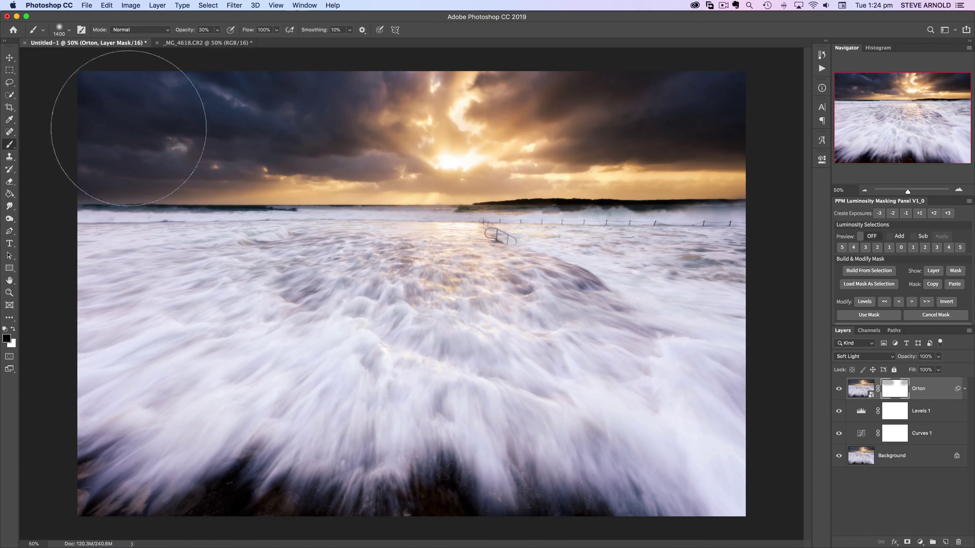
{"action": "mouse_move", "coordinate": [298, 114]}
{"action": "left_mouse_down"}
{"action": "mouse_move", "coordinate": [114, 131]}
{"action": "mouse_move", "coordinate": [272, 131]}
{"action": "mouse_move", "coordinate": [111, 127]}
{"action": "left_mouse_up"}
{"action": "mouse_move", "coordinate": [621, 124]}
{"action": "left_mouse_down"}
{"action": "mouse_move", "coordinate": [718, 118]}
{"action": "mouse_move", "coordinate": [647, 135]}
{"action": "left_mouse_up"}
{"action": "mouse_move", "coordinate": [530, 482]}
{"action": "left_mouse_down"}
{"action": "mouse_move", "coordinate": [169, 486]}
{"action": "mouse_move", "coordinate": [653, 490]}
{"action": "mouse_move", "coordinate": [861, 376]}
{"action": "left_mouse_up"}
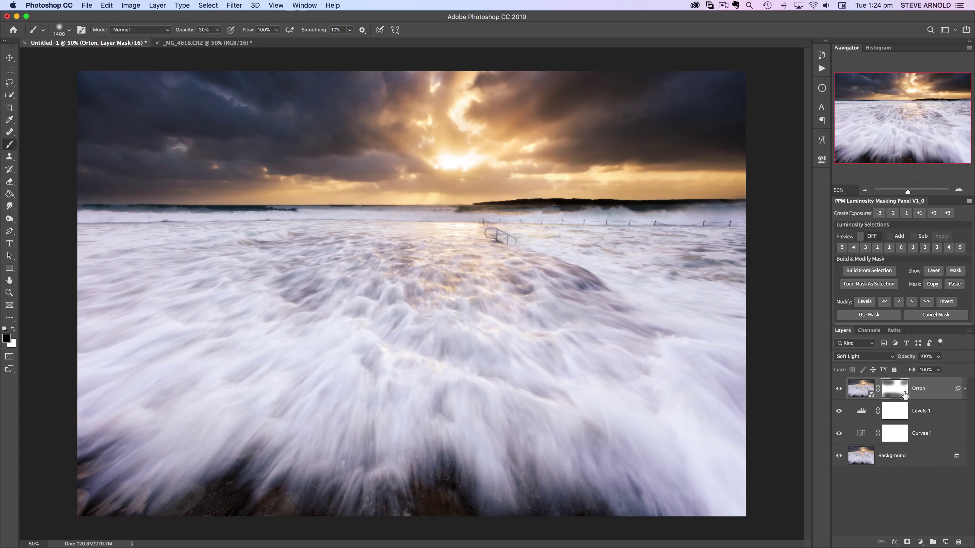
{"action": "left_click_drag", "start_coordinate": [735, 171], "coordinate": [576, 130]}
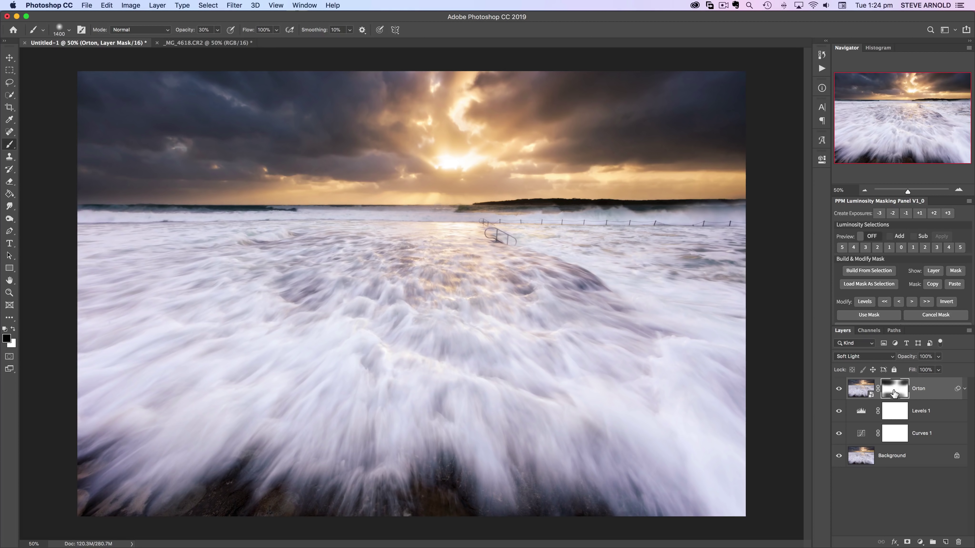
Step: Compare the image with the Orton layer mask disabled and enabled
{"action": "left_click", "coordinate": [894, 393], "text": "shift"}
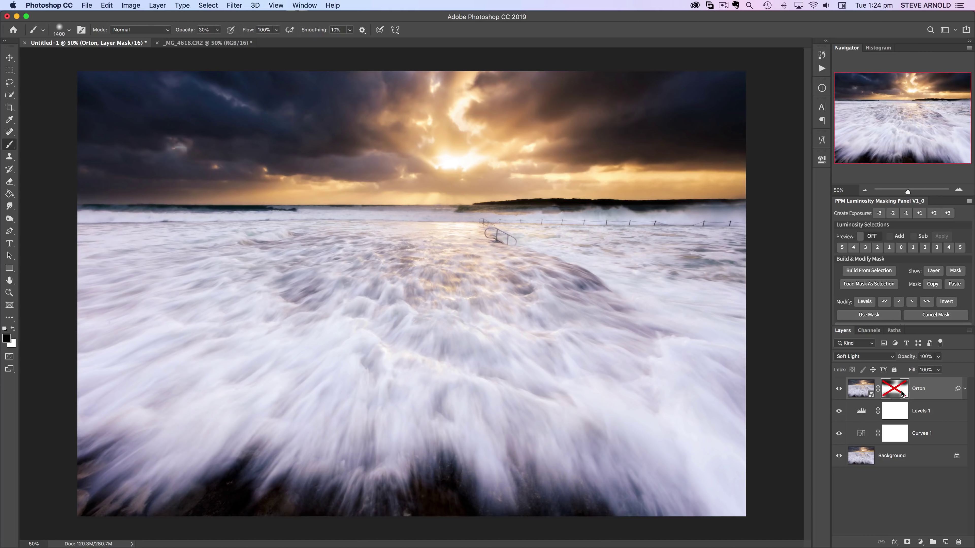
{"action": "left_click", "coordinate": [902, 393], "text": "shift"}
{"action": "left_click", "coordinate": [902, 392], "text": "shift"}
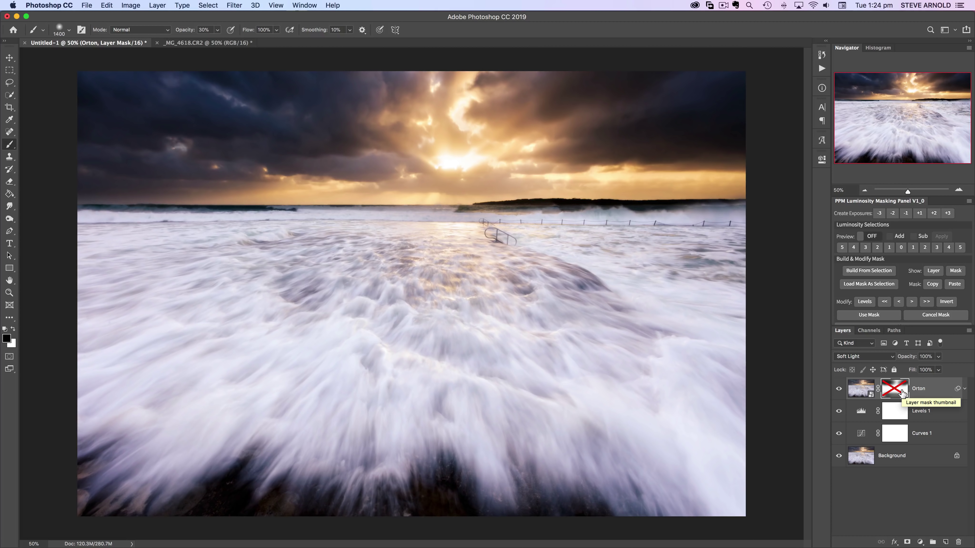
{"action": "left_click", "coordinate": [902, 392], "text": "shift"}
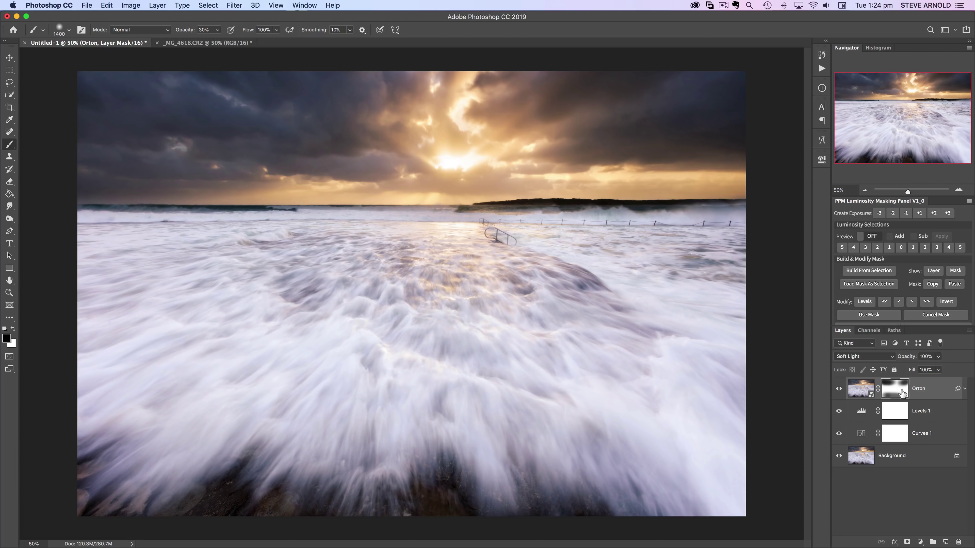
{"action": "left_click", "coordinate": [902, 392], "text": "shift"}
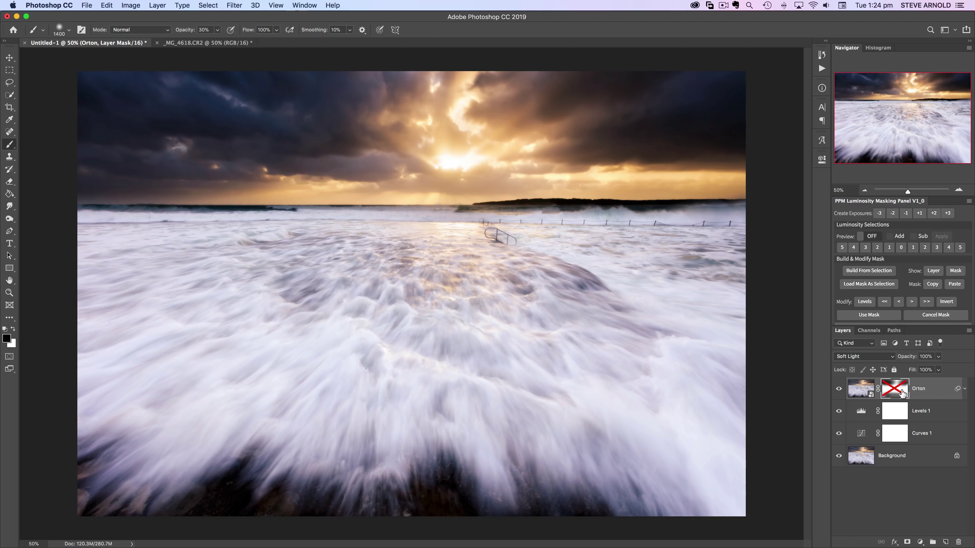
{"action": "left_click", "coordinate": [902, 392], "text": "shift"}
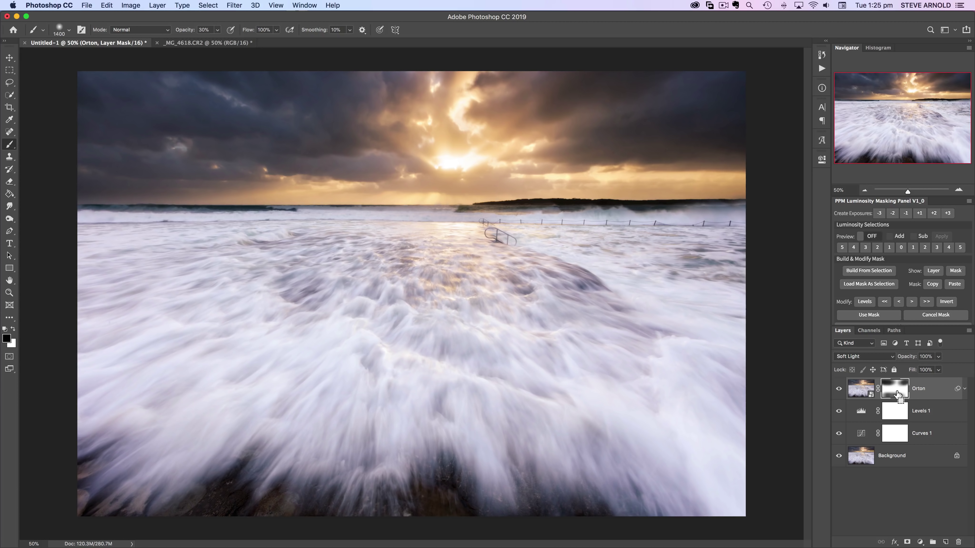
Step: Clear the painted Orton layer mask to solid white, and invert it to black to hide the glow
{"action": "key", "text": "super+BackSpace"}
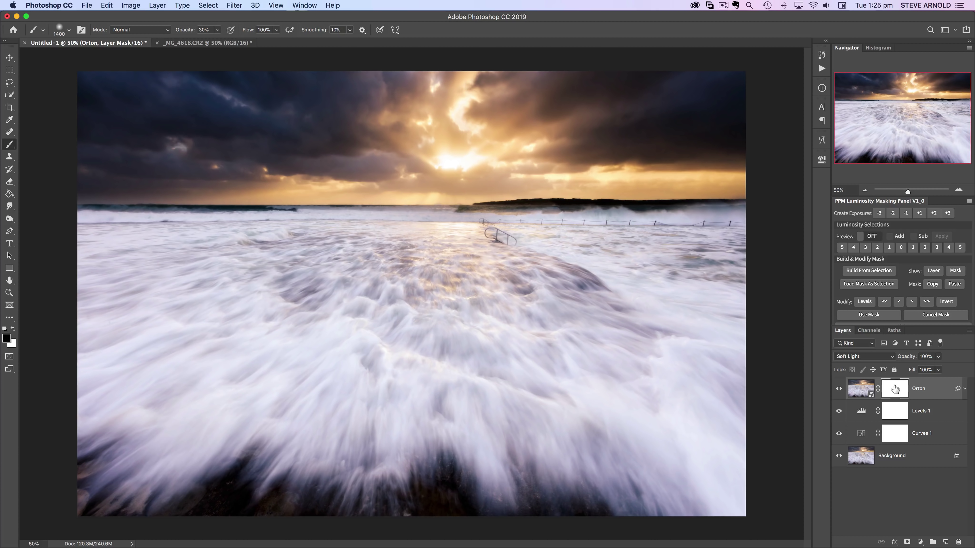
{"action": "left_click_drag", "start_coordinate": [895, 389], "coordinate": [896, 390]}
{"action": "key", "text": "super+i"}
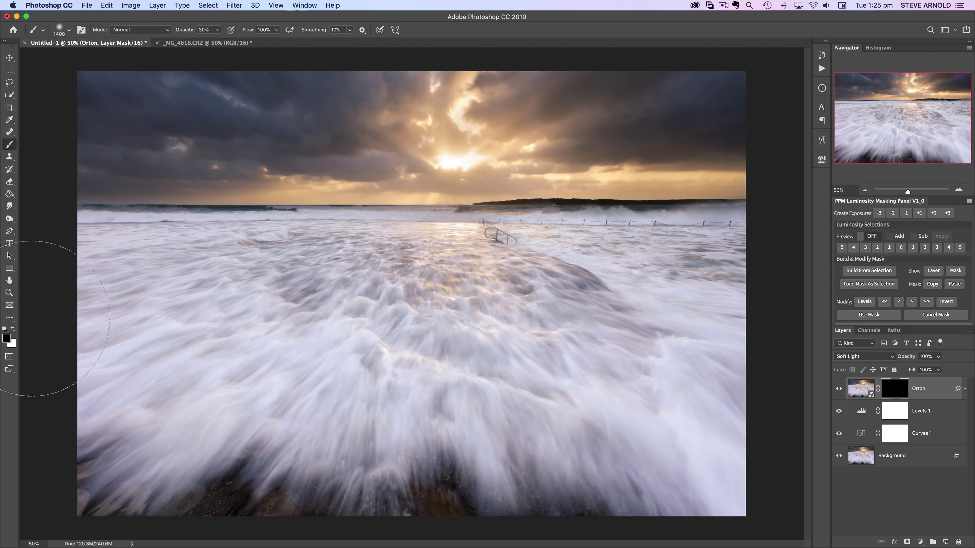
Step: Paint white across the middle of the black Orton mask to reveal the glow there, and delete the mask
{"action": "left_click", "coordinate": [14, 331]}
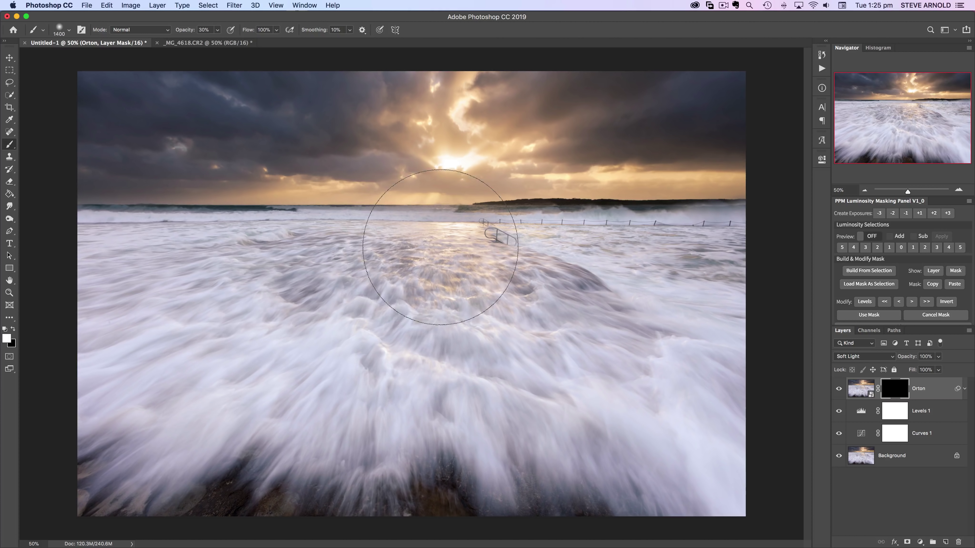
{"action": "mouse_move", "coordinate": [440, 247]}
{"action": "left_mouse_down"}
{"action": "mouse_move", "coordinate": [209, 255]}
{"action": "mouse_move", "coordinate": [439, 264]}
{"action": "mouse_move", "coordinate": [618, 289]}
{"action": "mouse_move", "coordinate": [171, 320]}
{"action": "mouse_move", "coordinate": [182, 335]}
{"action": "mouse_move", "coordinate": [411, 292]}
{"action": "mouse_move", "coordinate": [539, 295]}
{"action": "mouse_move", "coordinate": [624, 271]}
{"action": "mouse_move", "coordinate": [458, 262]}
{"action": "mouse_move", "coordinate": [375, 242]}
{"action": "mouse_move", "coordinate": [149, 263]}
{"action": "mouse_move", "coordinate": [709, 266]}
{"action": "mouse_move", "coordinate": [396, 261]}
{"action": "mouse_move", "coordinate": [164, 286]}
{"action": "mouse_move", "coordinate": [164, 349]}
{"action": "mouse_move", "coordinate": [327, 295]}
{"action": "mouse_move", "coordinate": [359, 340]}
{"action": "mouse_move", "coordinate": [533, 310]}
{"action": "mouse_move", "coordinate": [670, 357]}
{"action": "mouse_move", "coordinate": [650, 303]}
{"action": "mouse_move", "coordinate": [424, 290]}
{"action": "mouse_move", "coordinate": [375, 274]}
{"action": "mouse_move", "coordinate": [378, 285]}
{"action": "mouse_move", "coordinate": [396, 264]}
{"action": "mouse_move", "coordinate": [229, 300]}
{"action": "mouse_move", "coordinate": [161, 298]}
{"action": "mouse_move", "coordinate": [165, 263]}
{"action": "mouse_move", "coordinate": [314, 246]}
{"action": "mouse_move", "coordinate": [361, 253]}
{"action": "mouse_move", "coordinate": [305, 259]}
{"action": "mouse_move", "coordinate": [385, 333]}
{"action": "mouse_move", "coordinate": [455, 360]}
{"action": "mouse_move", "coordinate": [602, 380]}
{"action": "mouse_move", "coordinate": [448, 233]}
{"action": "mouse_move", "coordinate": [440, 127]}
{"action": "mouse_move", "coordinate": [475, 173]}
{"action": "mouse_move", "coordinate": [425, 191]}
{"action": "mouse_move", "coordinate": [654, 203]}
{"action": "mouse_move", "coordinate": [556, 218]}
{"action": "mouse_move", "coordinate": [136, 224]}
{"action": "mouse_move", "coordinate": [299, 229]}
{"action": "mouse_move", "coordinate": [153, 236]}
{"action": "mouse_move", "coordinate": [403, 283]}
{"action": "mouse_move", "coordinate": [580, 291]}
{"action": "left_mouse_up"}
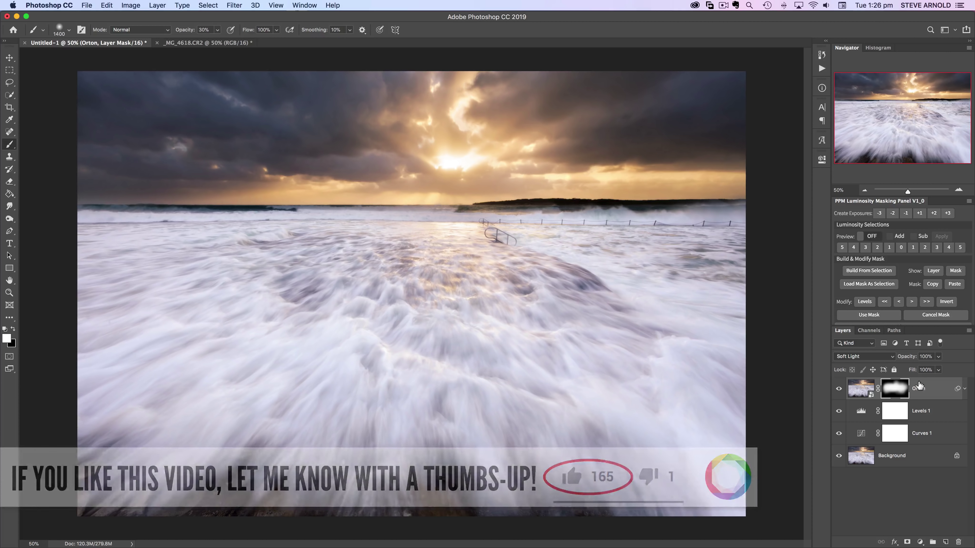
{"action": "left_click_drag", "start_coordinate": [894, 389], "coordinate": [950, 485]}
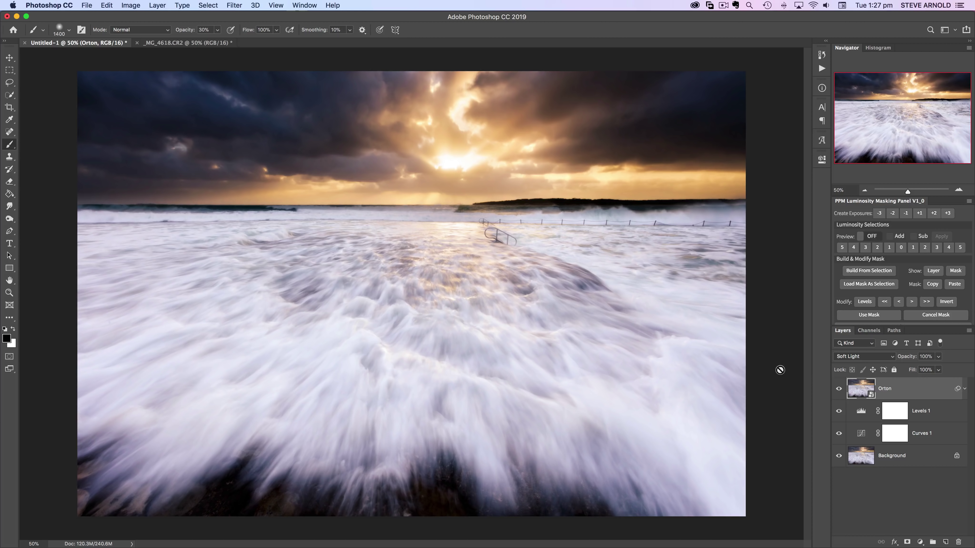
Step: Load the RGB channel's luminosity as a selection and add it as a layer mask on the Orton layer
{"action": "left_click", "coordinate": [870, 332]}
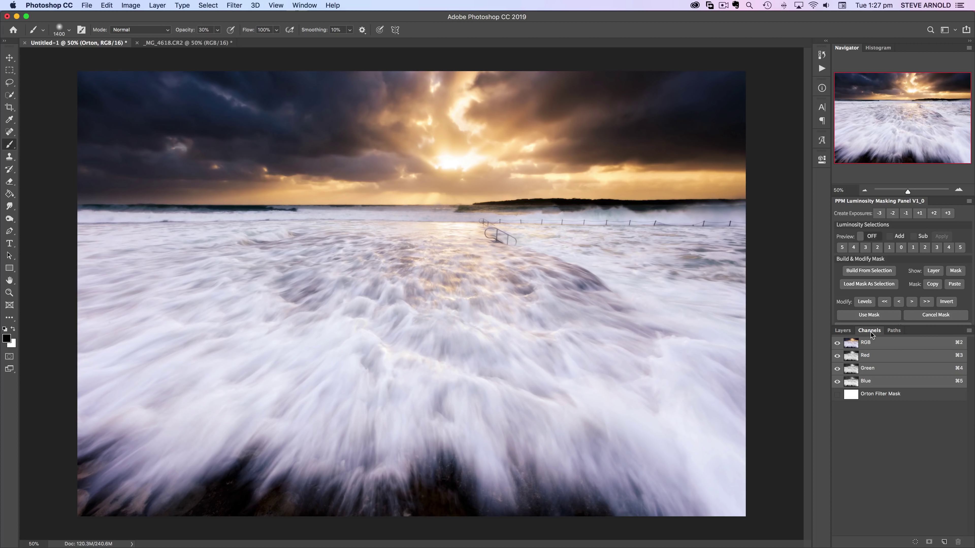
{"action": "left_click", "coordinate": [852, 347], "text": "super"}
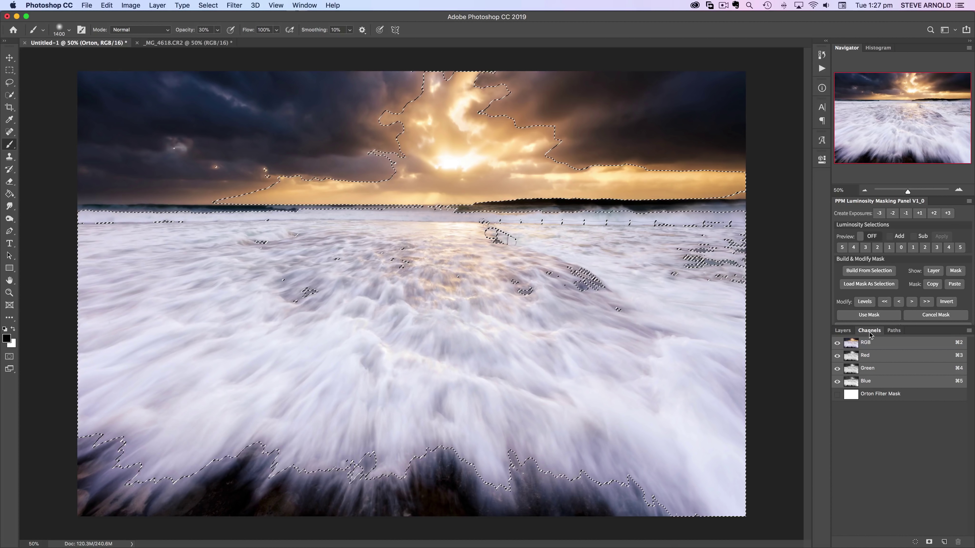
{"action": "left_click", "coordinate": [844, 333]}
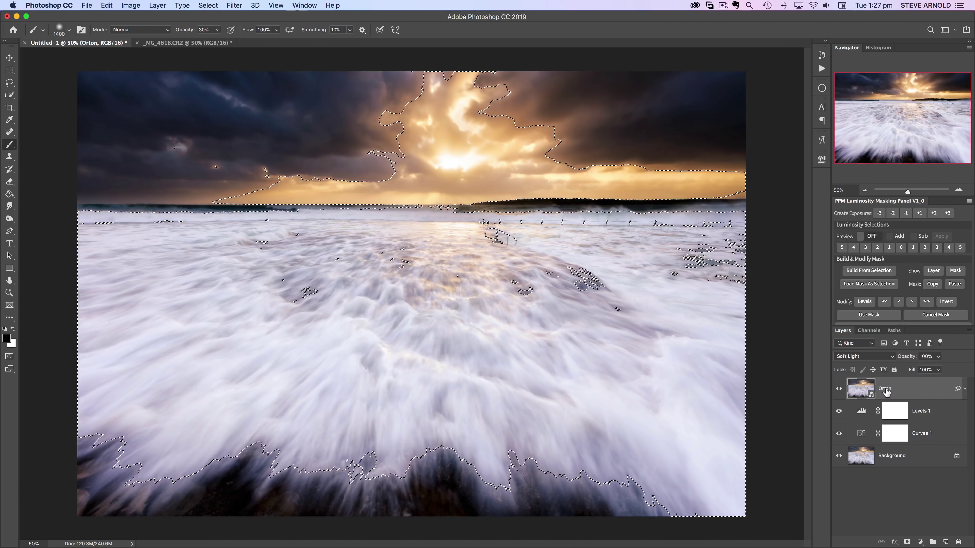
{"action": "left_click", "coordinate": [907, 542]}
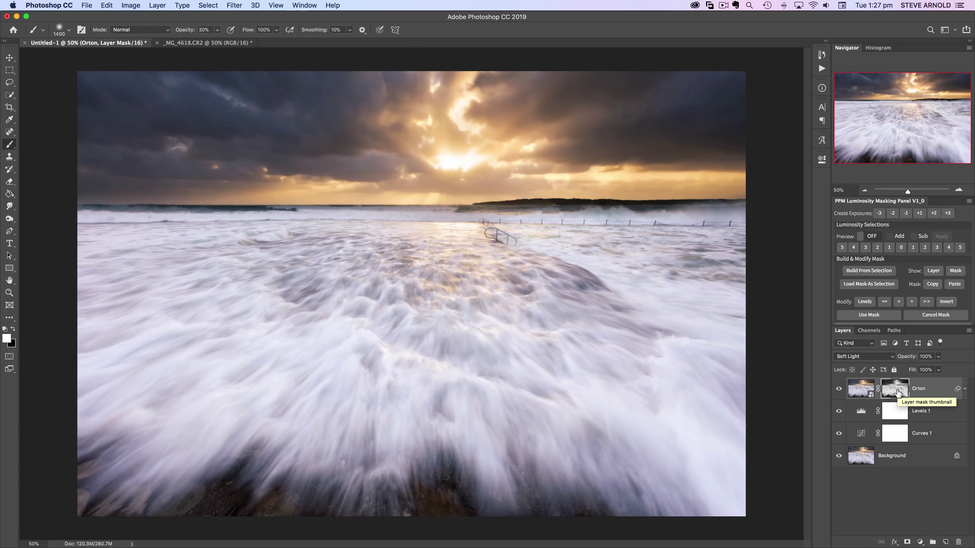
Step: Display the Orton layer's luminosity mask by itself on the canvas and reduce the brush size to 600 pixels
{"action": "left_click", "coordinate": [897, 393], "text": "alt"}
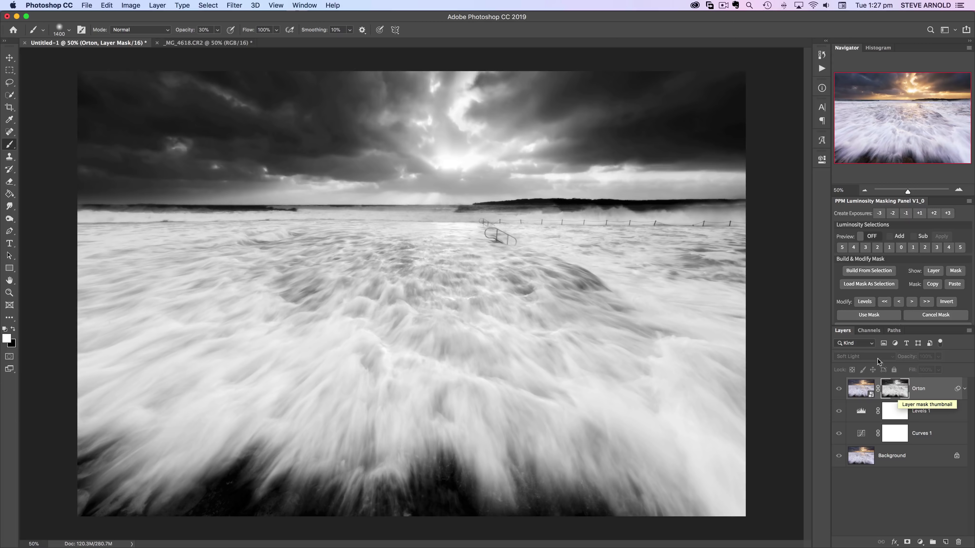
{"action": "key", "text": "bracketleft"}
{"action": "key", "text": "bracketleft"}
{"action": "key", "text": "bracketleft"}
{"action": "key", "text": "bracketleft"}
{"action": "key", "text": "bracketleft"}
{"action": "key", "text": "bracketleft"}
{"action": "key", "text": "bracketleft"}
{"action": "key", "text": "bracketleft"}
{"action": "key", "text": "bracketleft"}
{"action": "key", "text": "bracketleft"}
{"action": "key", "text": "bracketleft"}
{"action": "key", "text": "bracketleft"}
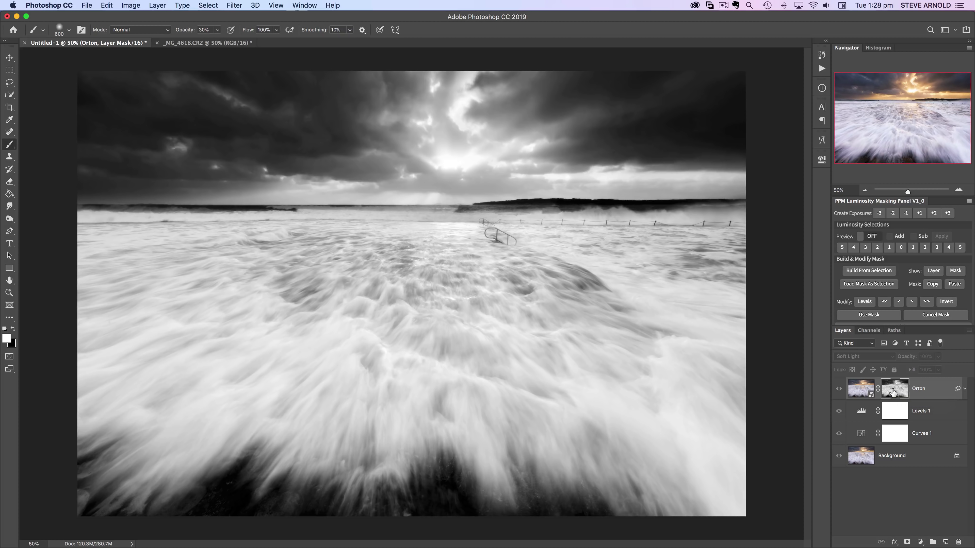
Step: Return to the normal image view and repeatedly compare the photo with the masked Orton layer hidden and shown
{"action": "left_click", "coordinate": [853, 391]}
{"action": "left_click", "coordinate": [839, 388]}
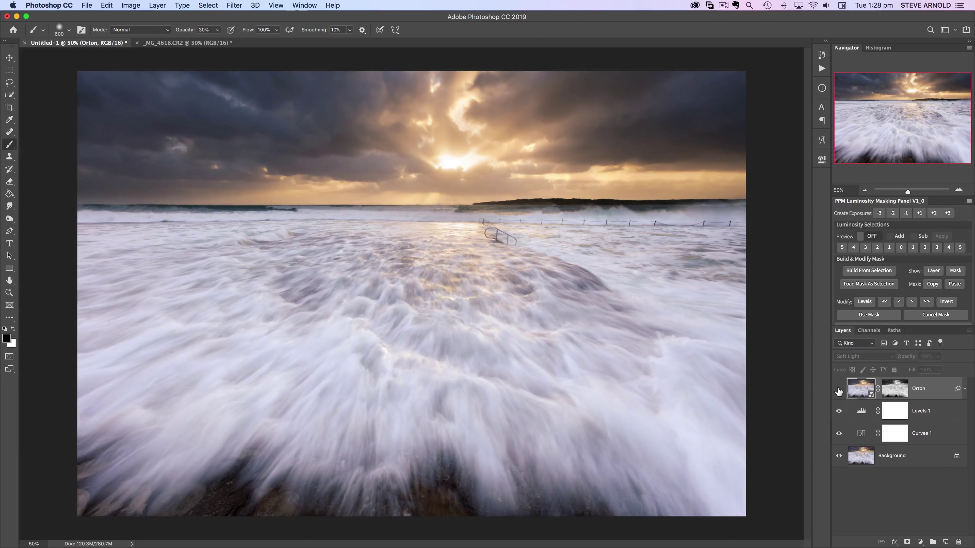
{"action": "left_click", "coordinate": [839, 388]}
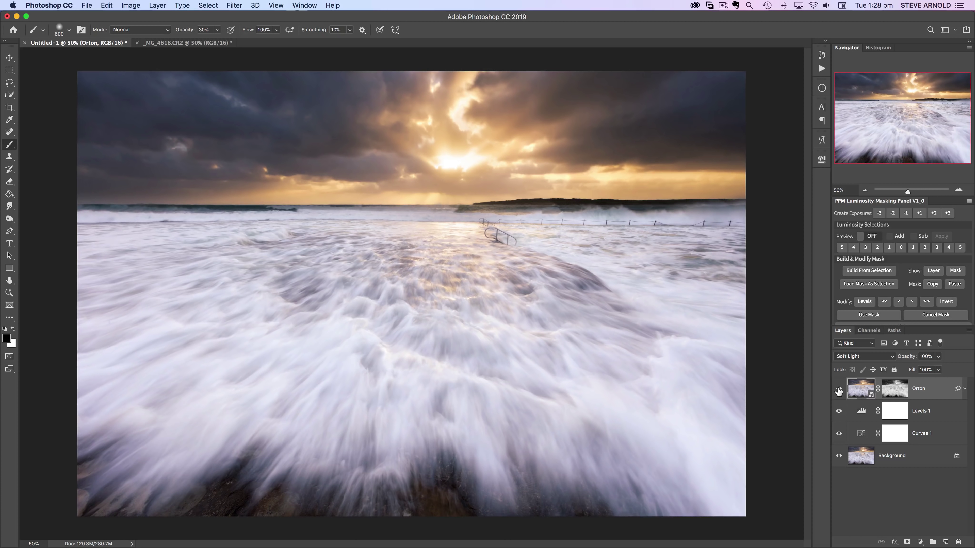
{"action": "left_click", "coordinate": [838, 390]}
{"action": "left_click", "coordinate": [839, 390]}
{"action": "left_click", "coordinate": [839, 389]}
{"action": "left_click", "coordinate": [839, 389]}
{"action": "left_click", "coordinate": [839, 389]}
{"action": "left_click", "coordinate": [838, 390]}
{"action": "left_click", "coordinate": [838, 389]}
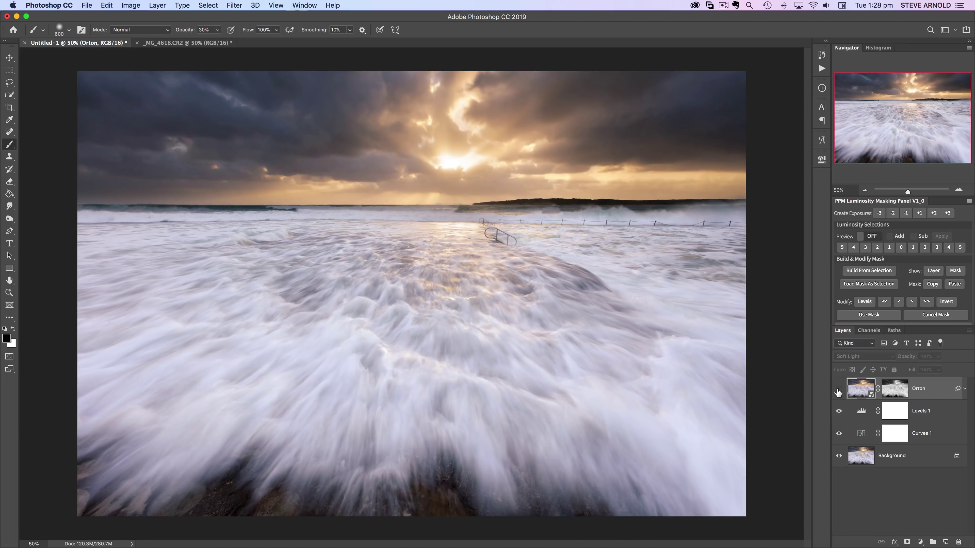
{"action": "left_click", "coordinate": [838, 389]}
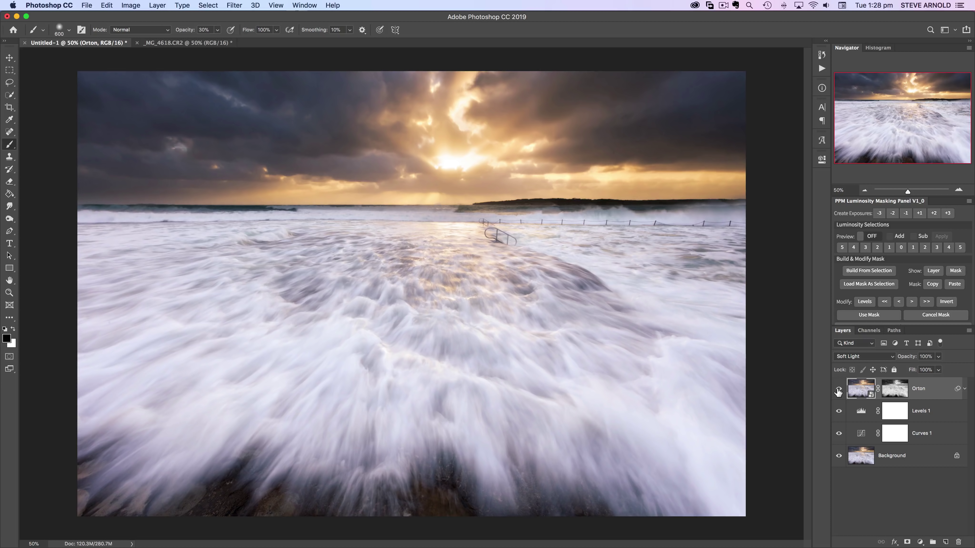
{"action": "left_click", "coordinate": [838, 389]}
{"action": "left_click", "coordinate": [839, 389]}
{"action": "left_click", "coordinate": [839, 390]}
{"action": "left_click", "coordinate": [839, 389]}
{"action": "left_click", "coordinate": [839, 389]}
{"action": "left_click", "coordinate": [838, 389]}
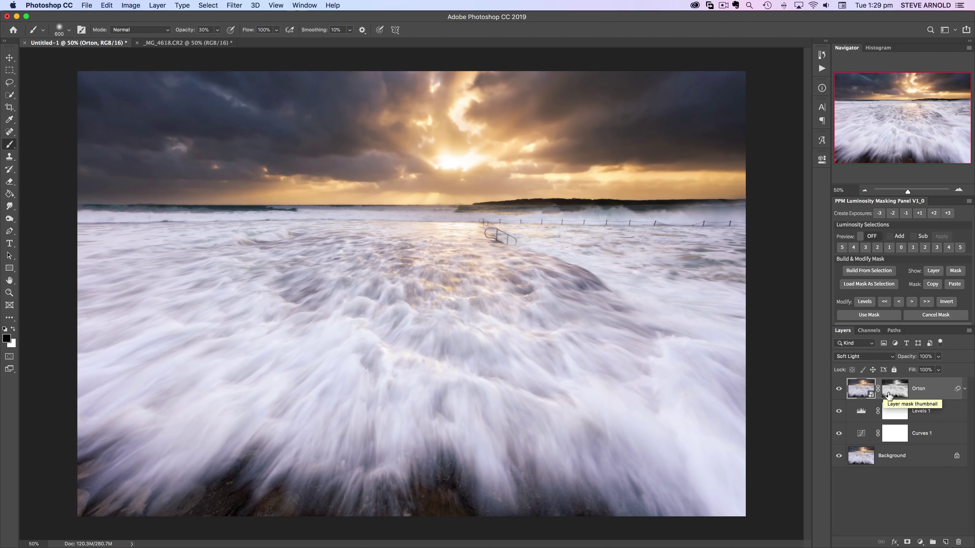
{"action": "left_click", "coordinate": [839, 388]}
{"action": "left_click", "coordinate": [839, 389]}
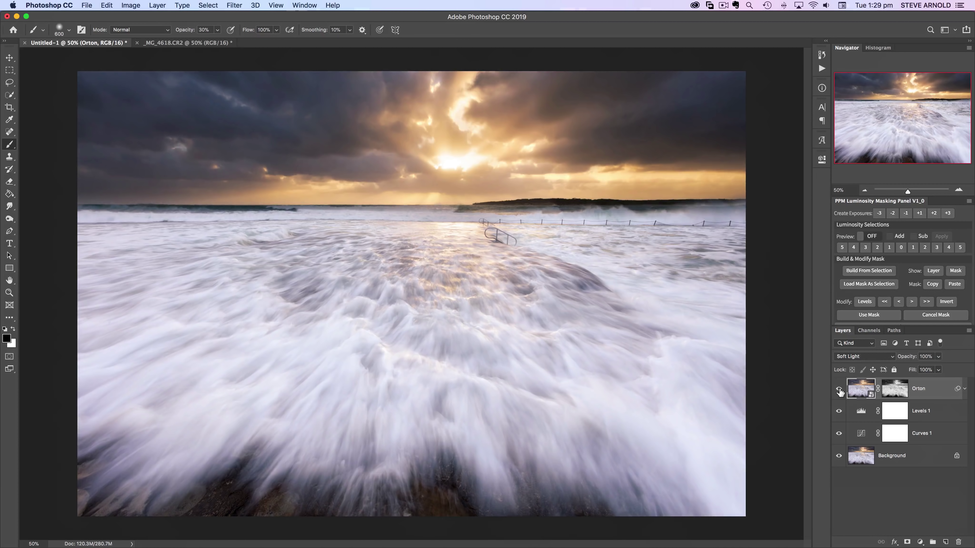
Step: Compare the Orton glow with its luminosity mask disabled and enabled, and check the image with the layer hidden and shown
{"action": "left_click", "coordinate": [894, 390], "text": "shift"}
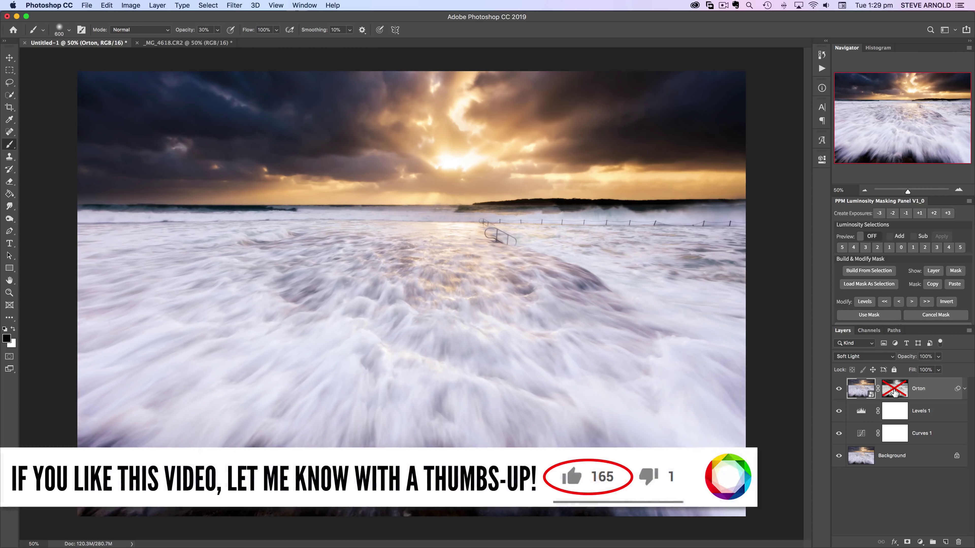
{"action": "left_click", "coordinate": [894, 390], "text": "shift"}
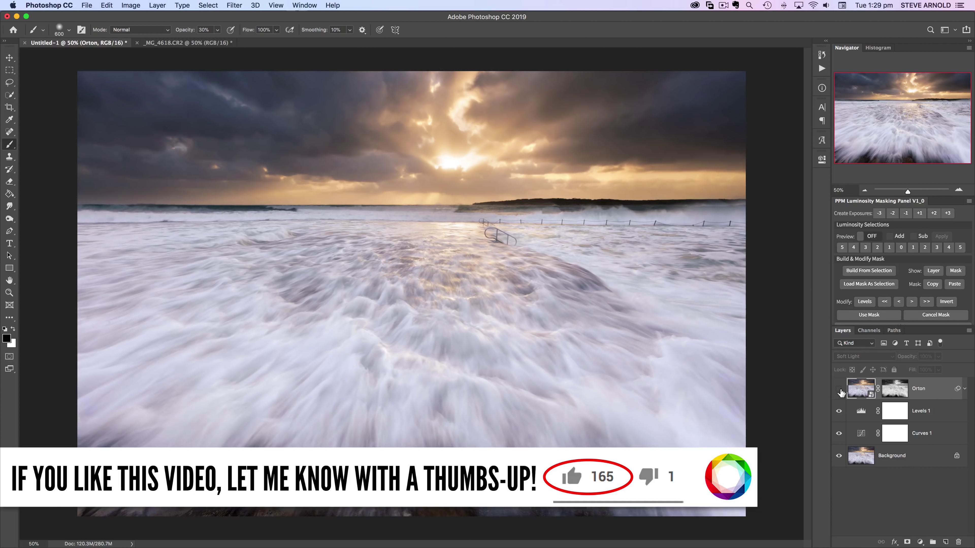
{"action": "left_click", "coordinate": [840, 389]}
{"action": "left_click", "coordinate": [839, 389]}
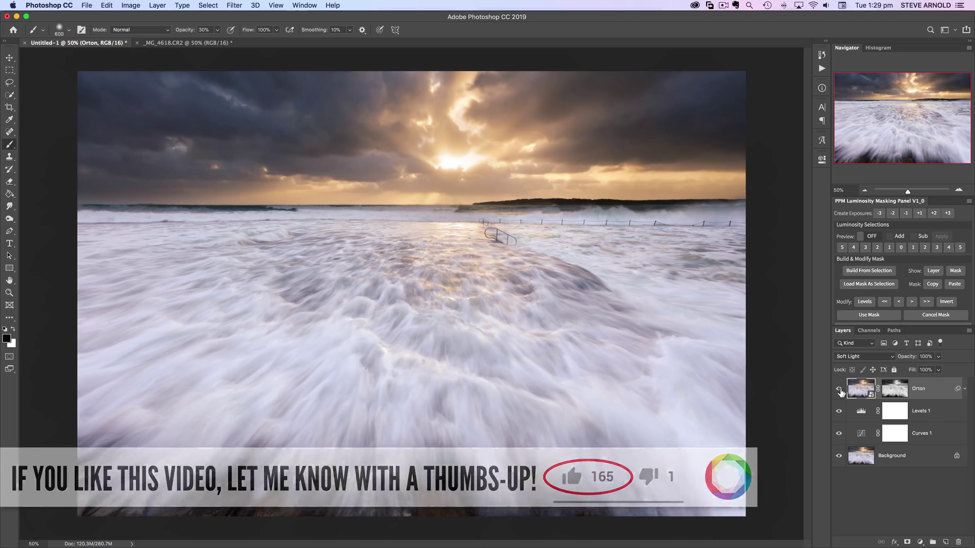
{"action": "left_click", "coordinate": [840, 388]}
{"action": "left_click", "coordinate": [839, 389]}
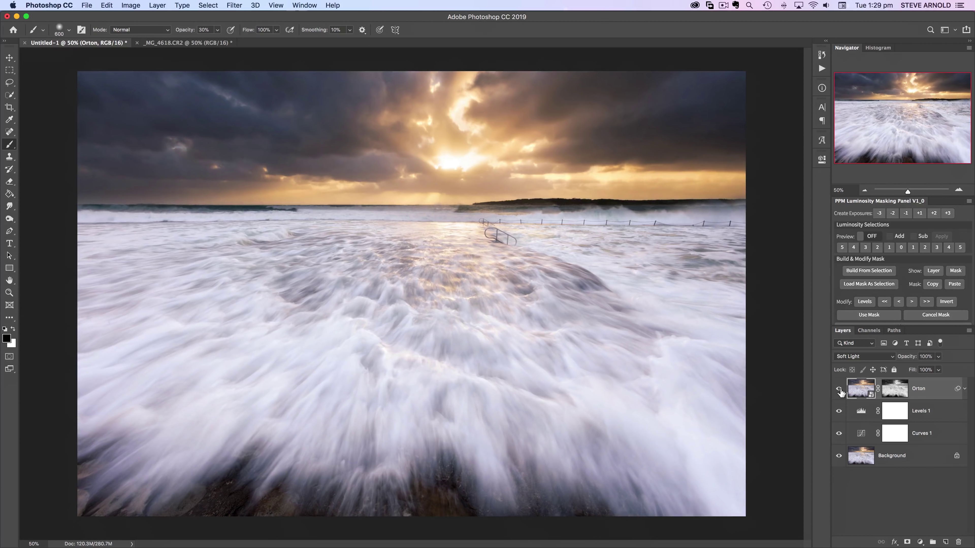
{"action": "left_click", "coordinate": [839, 388]}
Step: Invert the Orton layer's luminosity mask, display it by itself on the canvas, and return to the normal image view
{"action": "left_click", "coordinate": [894, 392]}
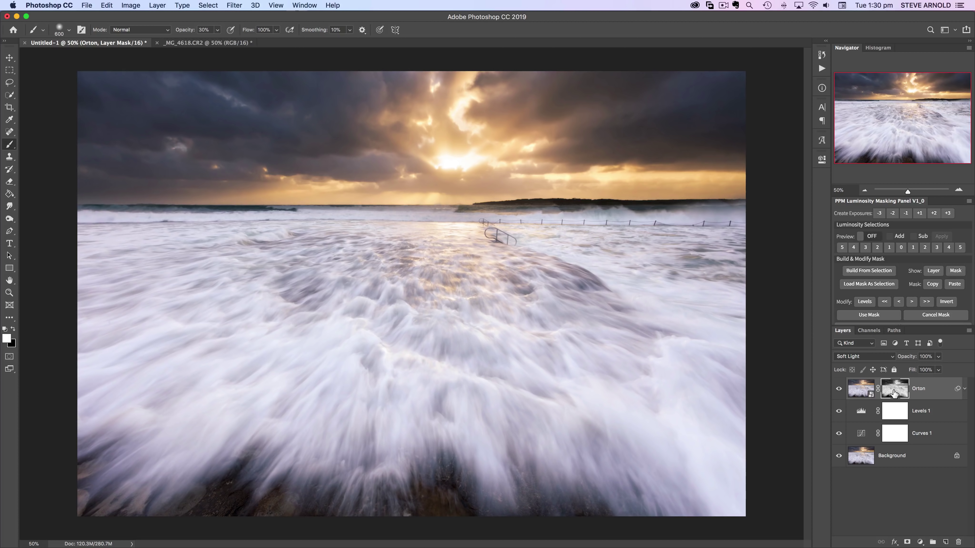
{"action": "left_click_drag", "start_coordinate": [893, 391], "coordinate": [893, 392]}
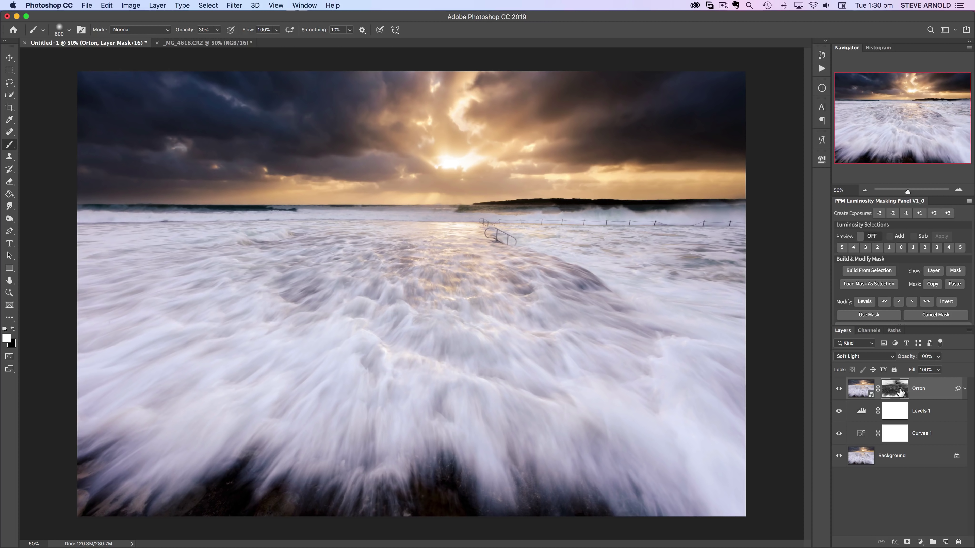
{"action": "left_click", "coordinate": [900, 392], "text": "alt"}
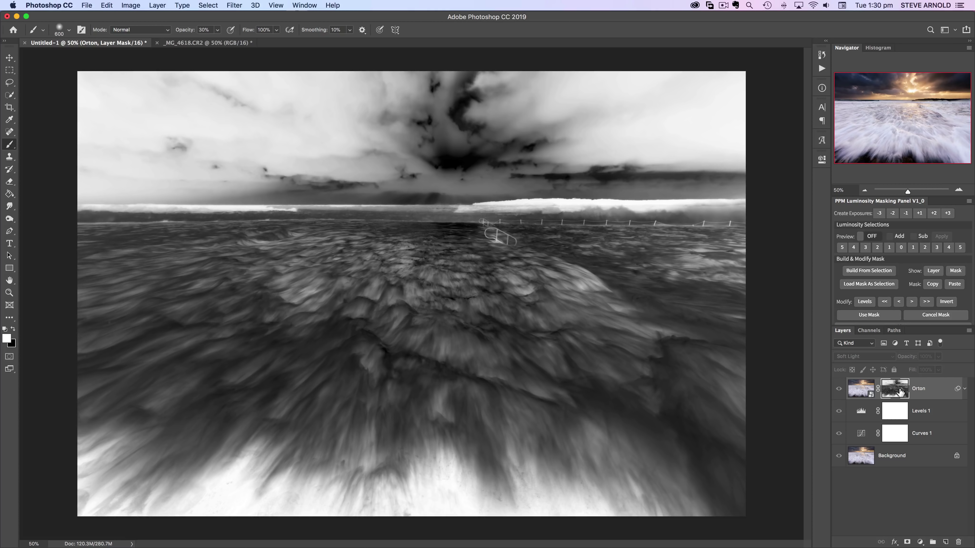
{"action": "left_click", "coordinate": [860, 390]}
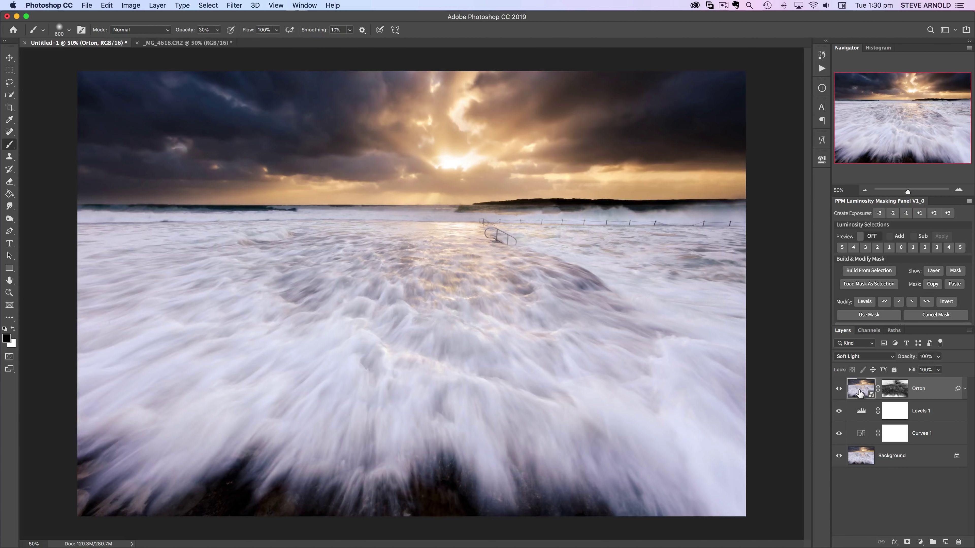
Step: Compare the photo with and without the Orton layer while its inverted luminosity mask targets the shadows
{"action": "left_click", "coordinate": [840, 390]}
{"action": "left_click", "coordinate": [839, 389]}
{"action": "left_click", "coordinate": [839, 390]}
{"action": "left_click", "coordinate": [839, 389]}
{"action": "left_click", "coordinate": [840, 390]}
{"action": "left_click", "coordinate": [839, 390]}
{"action": "left_click", "coordinate": [839, 389]}
{"action": "left_click", "coordinate": [839, 390]}
{"action": "left_click", "coordinate": [840, 390]}
{"action": "left_click", "coordinate": [840, 389]}
{"action": "left_click", "coordinate": [839, 389]}
{"action": "left_click", "coordinate": [839, 389]}
Step: Invert the Orton layer's mask back to the highlights and compare the image with the layer hidden and shown
{"action": "left_click", "coordinate": [896, 393]}
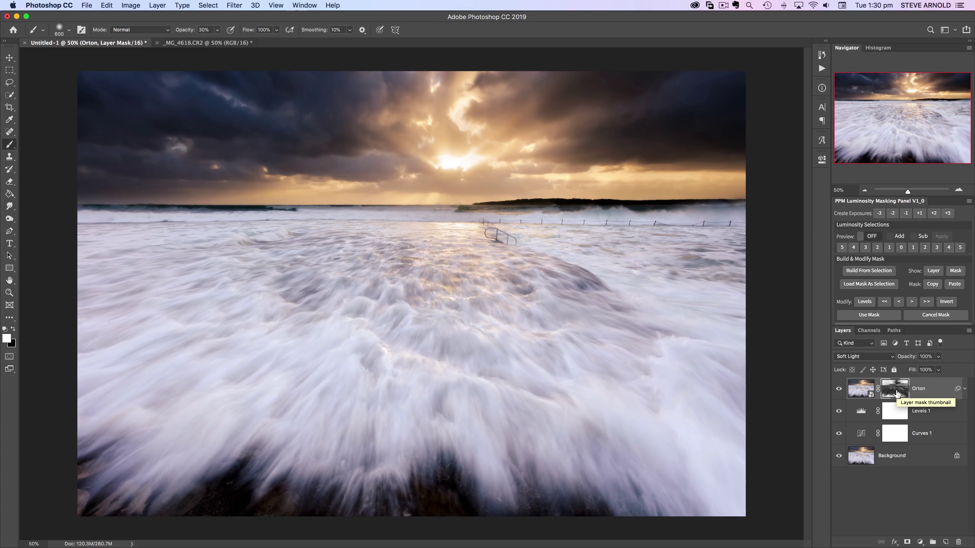
{"action": "key", "text": "super+i"}
{"action": "left_click", "coordinate": [839, 390]}
{"action": "left_click", "coordinate": [840, 391]}
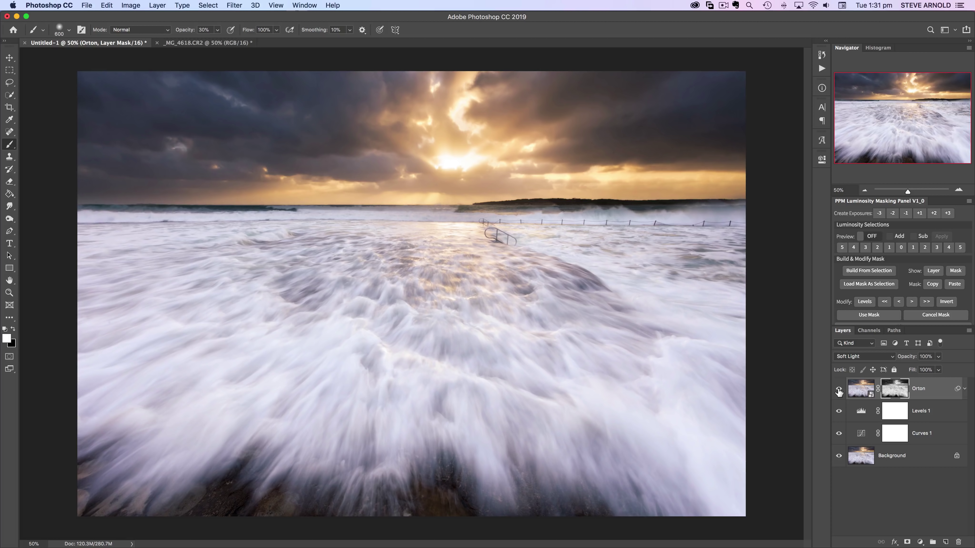
Step: Delete the luminosity mask from the Orton layer
{"action": "left_click", "coordinate": [917, 494]}
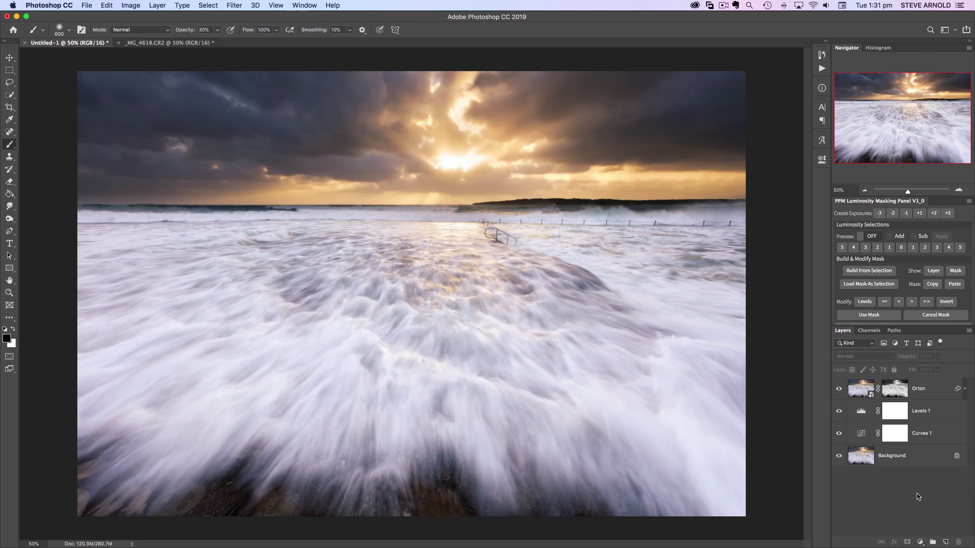
{"action": "left_click", "coordinate": [892, 396]}
{"action": "left_click_drag", "start_coordinate": [892, 396], "coordinate": [958, 542]}
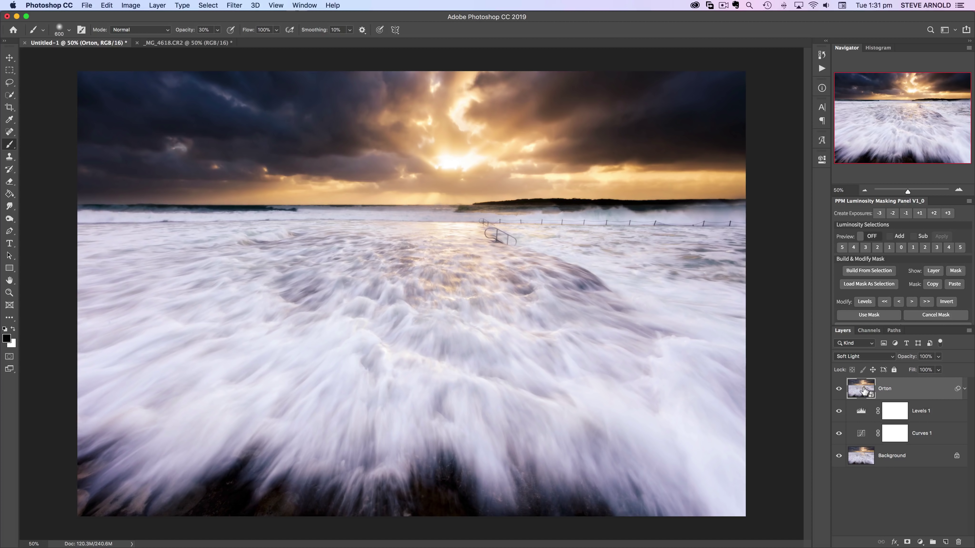
Step: Add a Curves adjustment layer above the Orton layer and clip it to that layer
{"action": "left_click", "coordinate": [920, 542]}
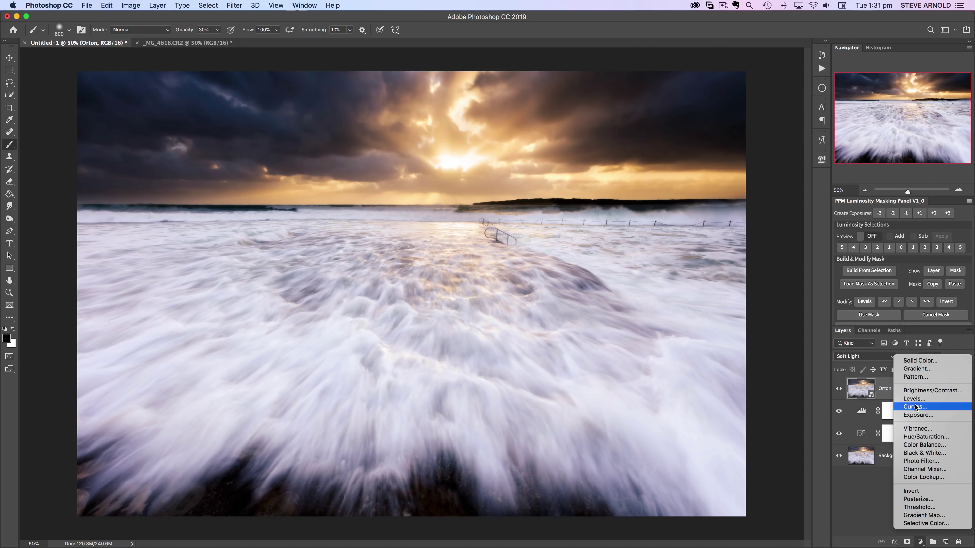
{"action": "left_click", "coordinate": [936, 408]}
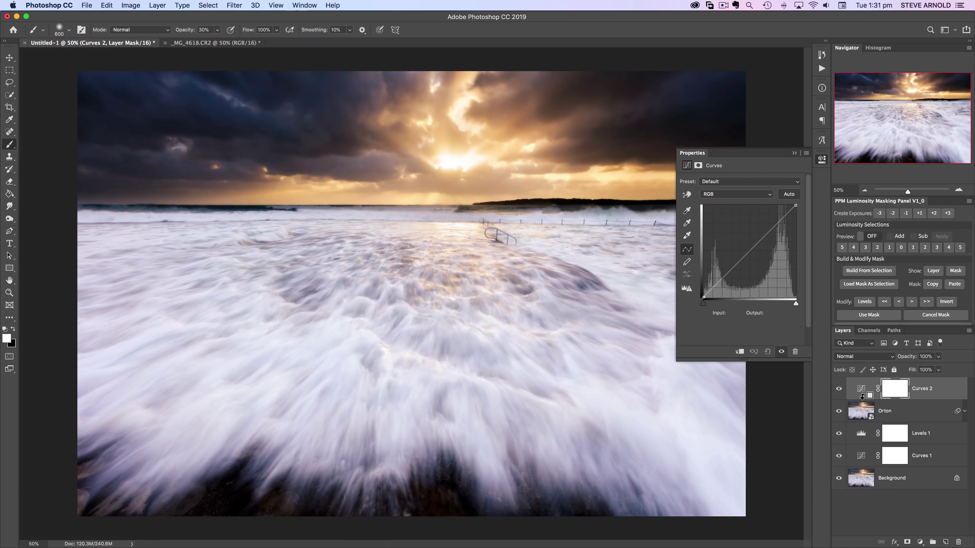
{"action": "left_click", "coordinate": [863, 396], "text": "alt"}
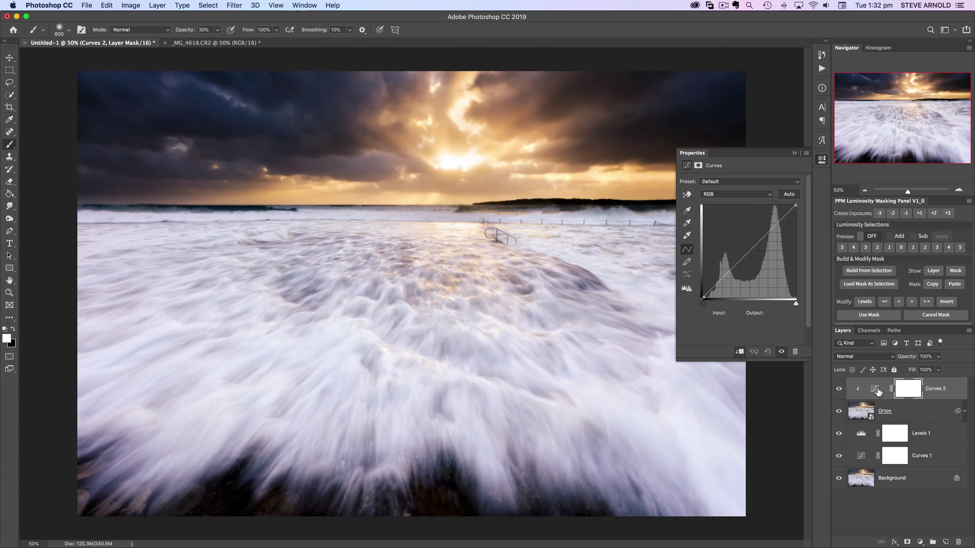
Step: Raise the midtones of the clipped Curves adjustment with a point at input 125, output 172
{"action": "left_click", "coordinate": [863, 410]}
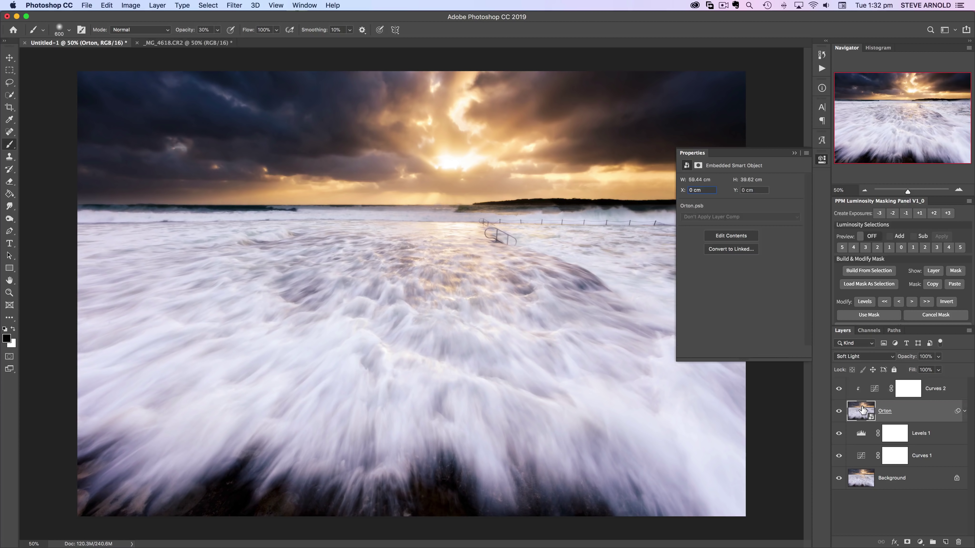
{"action": "left_click", "coordinate": [822, 161]}
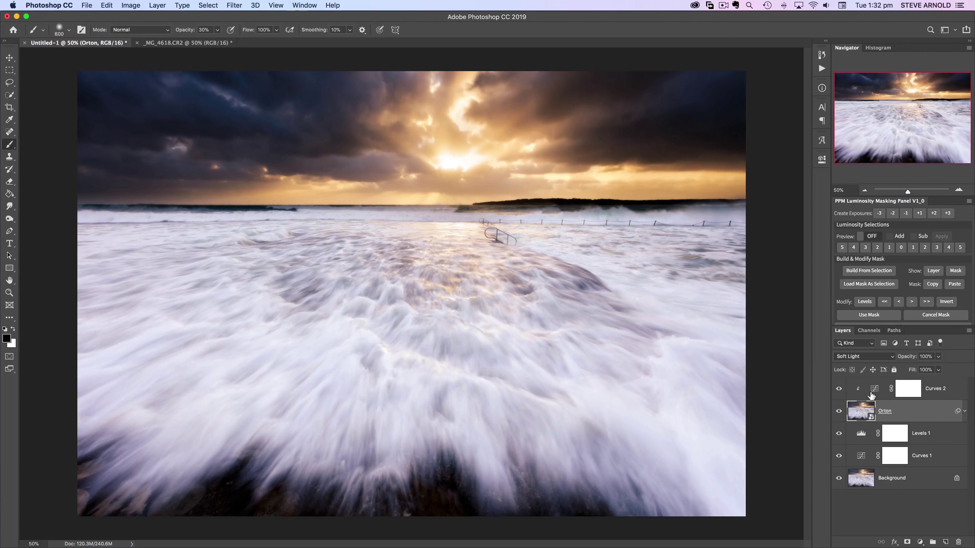
{"action": "left_click", "coordinate": [874, 389]}
{"action": "double_click", "coordinate": [878, 388]}
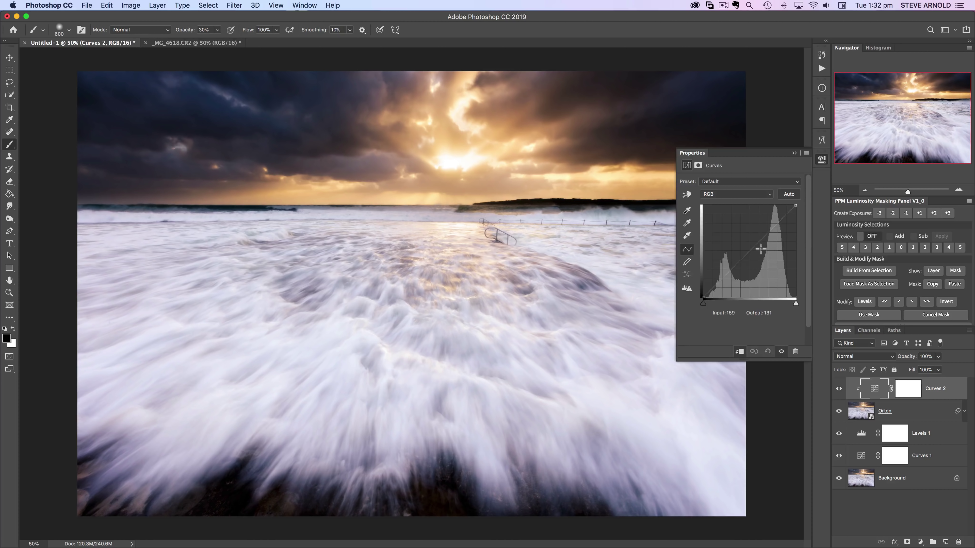
{"action": "left_click_drag", "start_coordinate": [749, 252], "coordinate": [749, 235]}
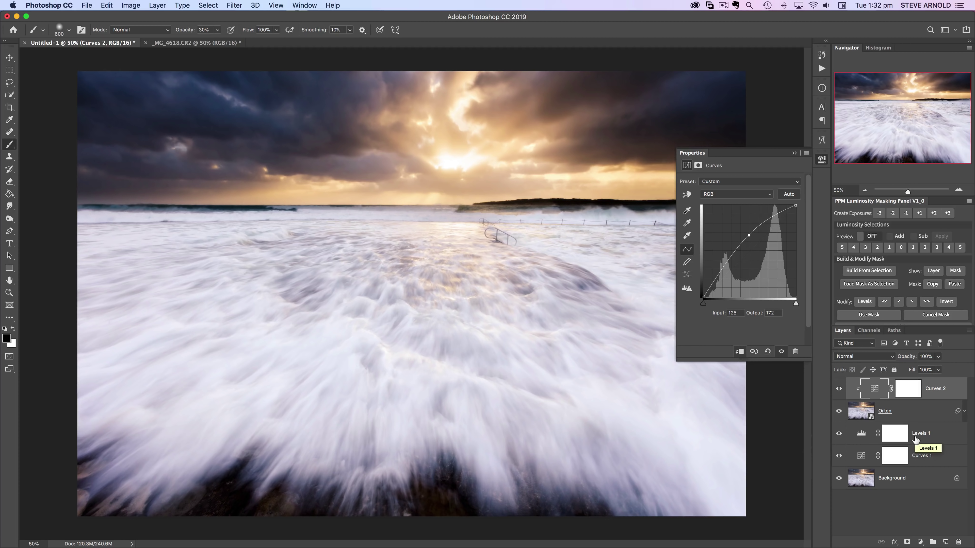
Step: Compare the Curves adjustment unclipped and clipped to the Orton layer, and check the image with the Orton layer hidden and shown
{"action": "left_click", "coordinate": [740, 353]}
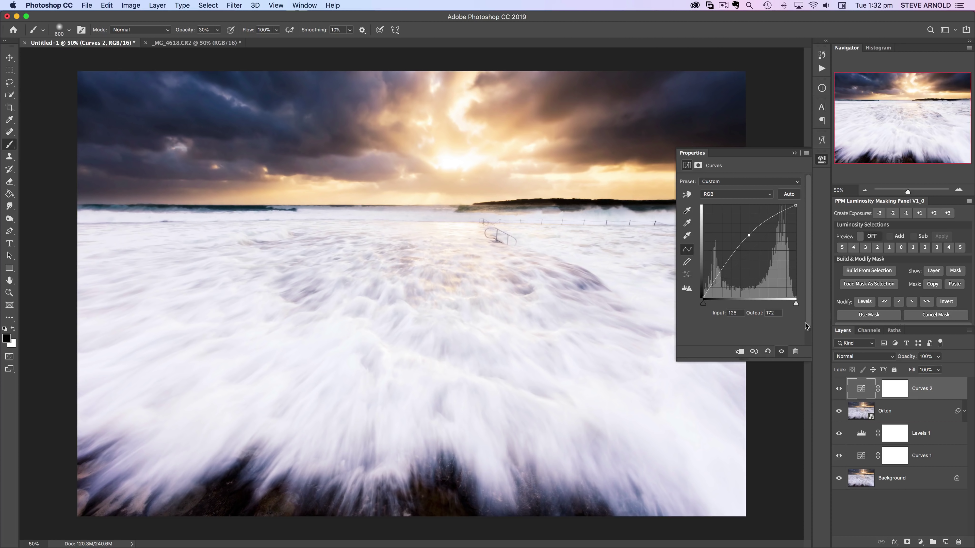
{"action": "left_click", "coordinate": [740, 352]}
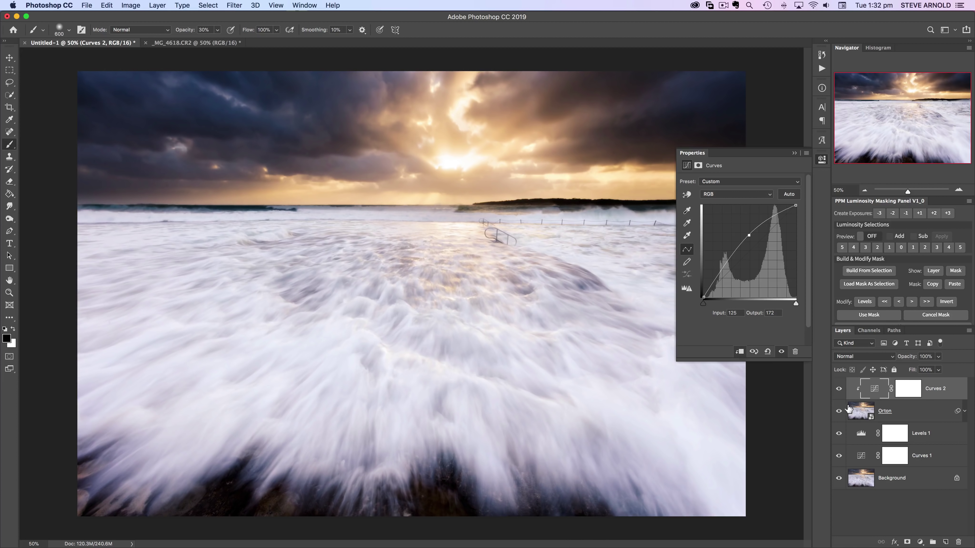
{"action": "left_click", "coordinate": [870, 414]}
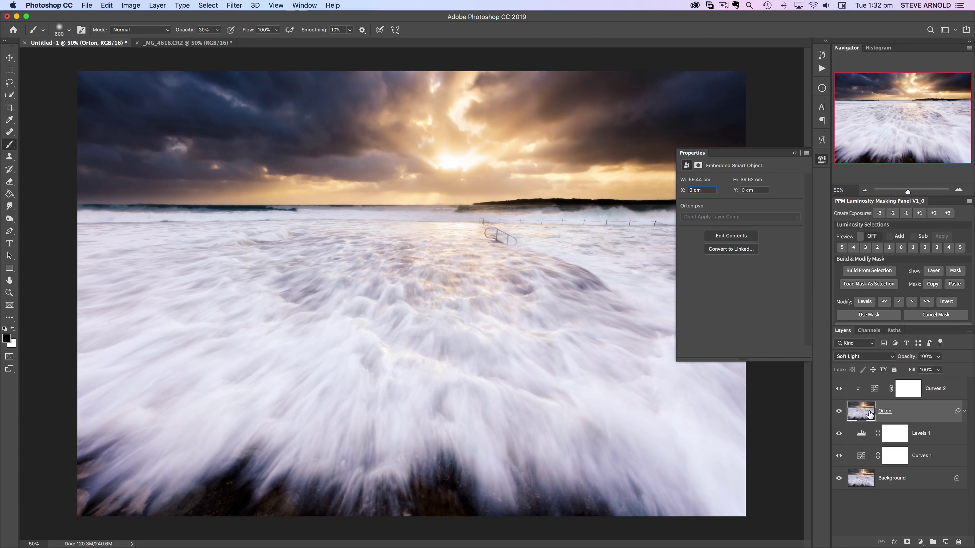
{"action": "left_click", "coordinate": [839, 411]}
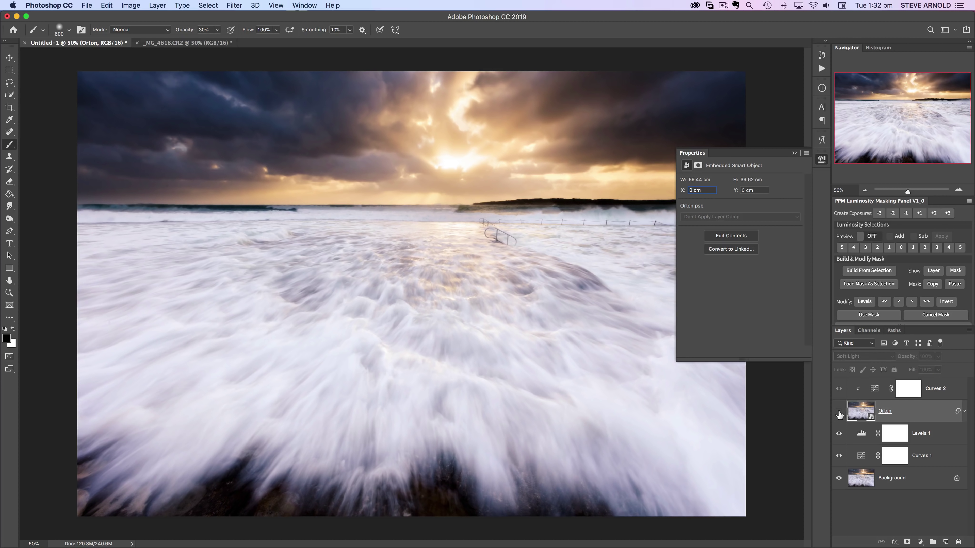
{"action": "left_click", "coordinate": [839, 411]}
{"action": "left_click", "coordinate": [874, 391]}
{"action": "key", "text": "x"}
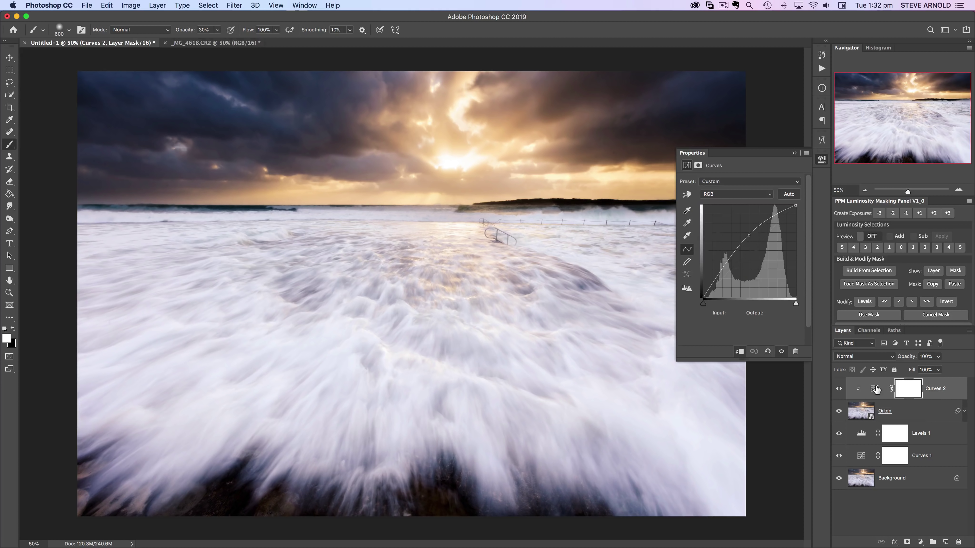
{"action": "left_click", "coordinate": [867, 413]}
{"action": "key", "text": "x"}
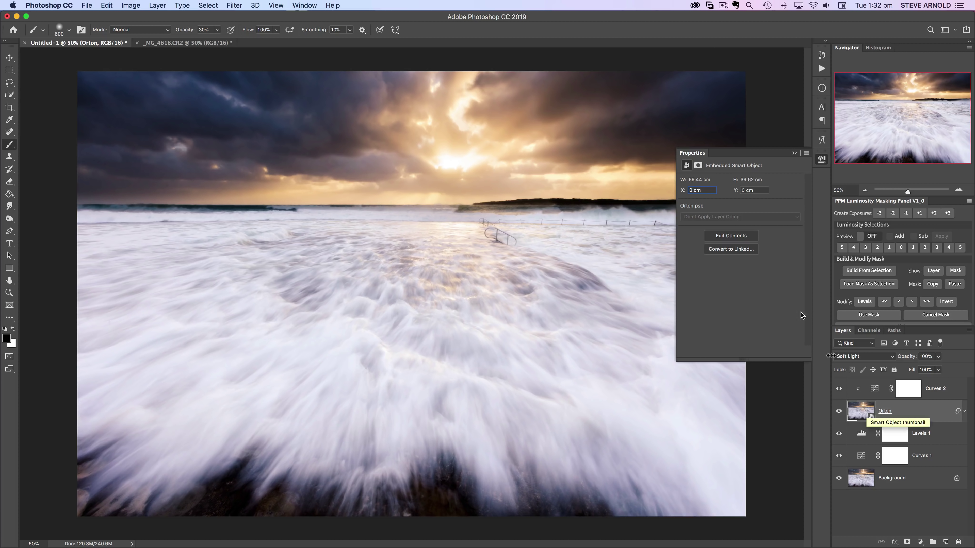
Step: Shape the clipped curve into an S with points at input 66, output 50 and input 175, output 209, and compare its effect
{"action": "left_click", "coordinate": [872, 390]}
{"action": "key", "text": "x"}
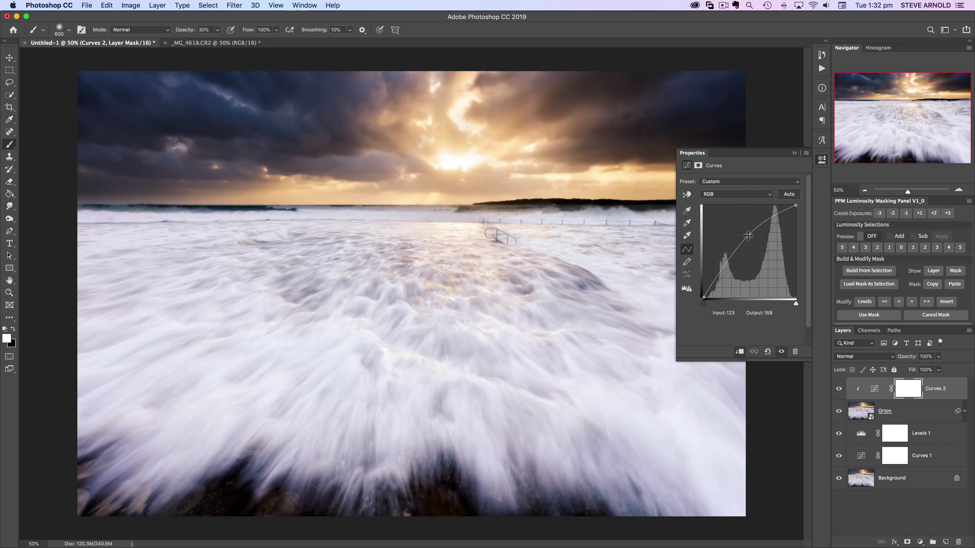
{"action": "left_click_drag", "start_coordinate": [763, 238], "coordinate": [766, 226]}
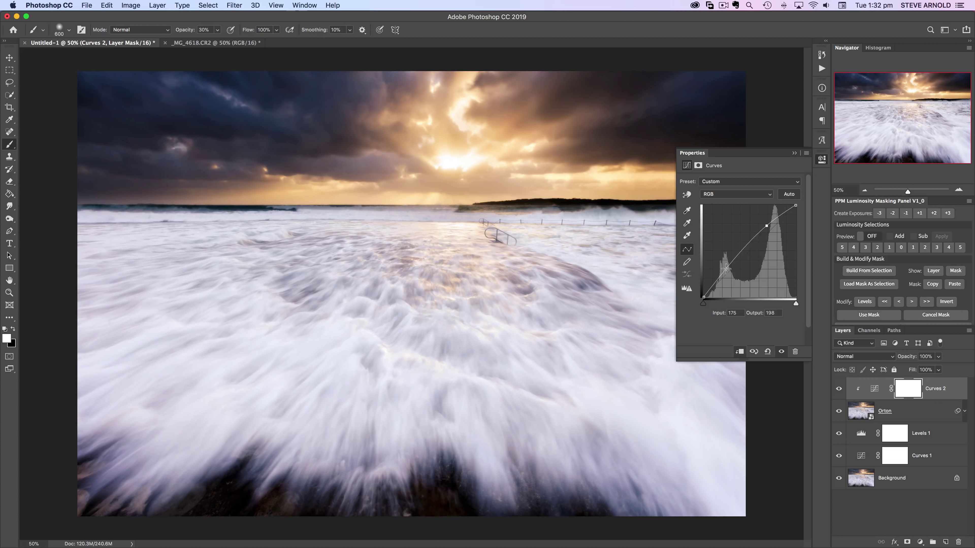
{"action": "left_click_drag", "start_coordinate": [725, 268], "coordinate": [728, 279]}
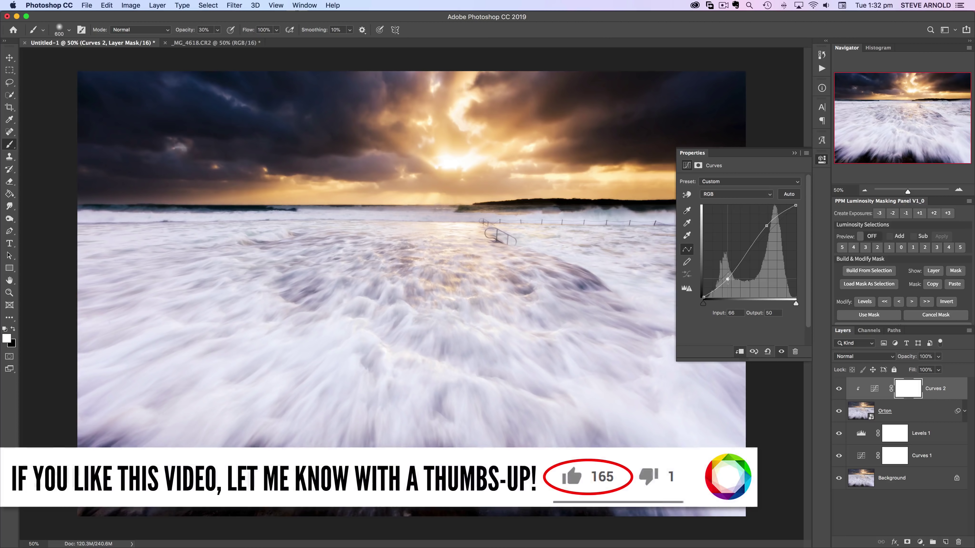
{"action": "left_click_drag", "start_coordinate": [767, 226], "coordinate": [767, 222]}
{"action": "left_click", "coordinate": [839, 390]}
{"action": "left_click", "coordinate": [838, 389]}
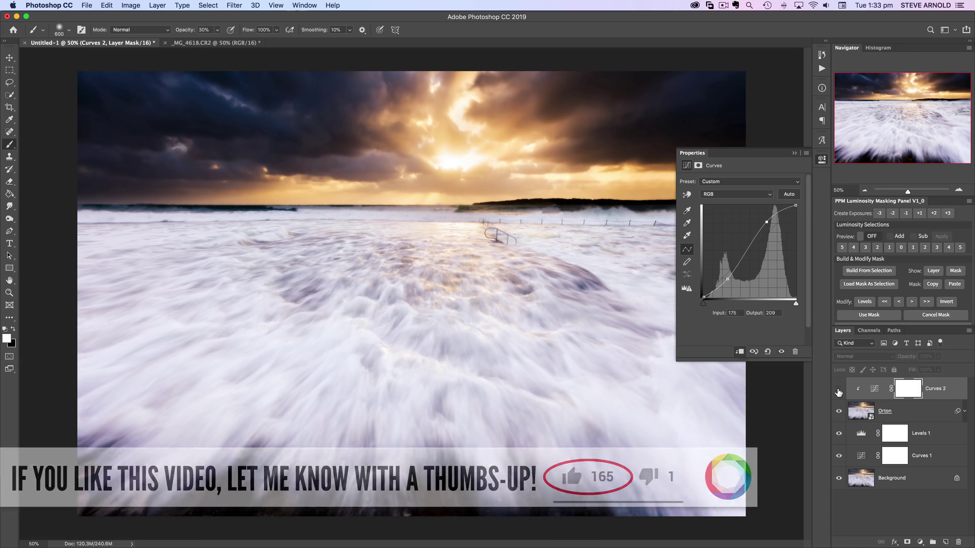
Step: Compare the image with the clipped Curves adjustment hidden and shown
{"action": "left_click", "coordinate": [839, 389]}
{"action": "left_click", "coordinate": [839, 389]}
{"action": "left_click", "coordinate": [838, 389]}
{"action": "left_click", "coordinate": [838, 389]}
Step: Flatten the contrast of the clipped curve by pulling its upper points down and raising the shadow point to input 59, output 116
{"action": "left_click_drag", "start_coordinate": [727, 280], "coordinate": [725, 270]}
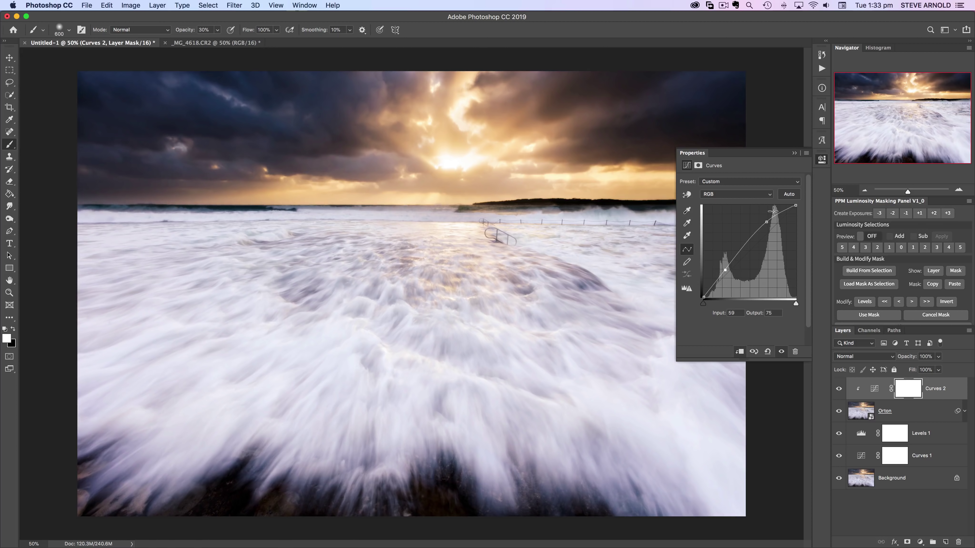
{"action": "left_click_drag", "start_coordinate": [767, 222], "coordinate": [761, 242]}
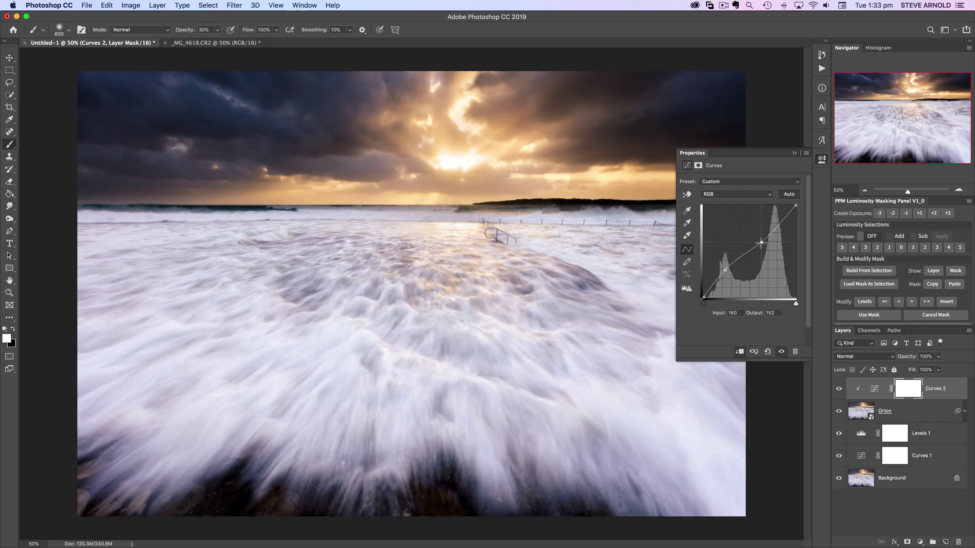
{"action": "left_click", "coordinate": [724, 269]}
{"action": "left_click", "coordinate": [760, 243]}
{"action": "left_click_drag", "start_coordinate": [760, 242], "coordinate": [752, 251]}
{"action": "left_click", "coordinate": [751, 250]}
{"action": "left_click", "coordinate": [725, 267]}
{"action": "left_click_drag", "start_coordinate": [725, 267], "coordinate": [724, 262]}
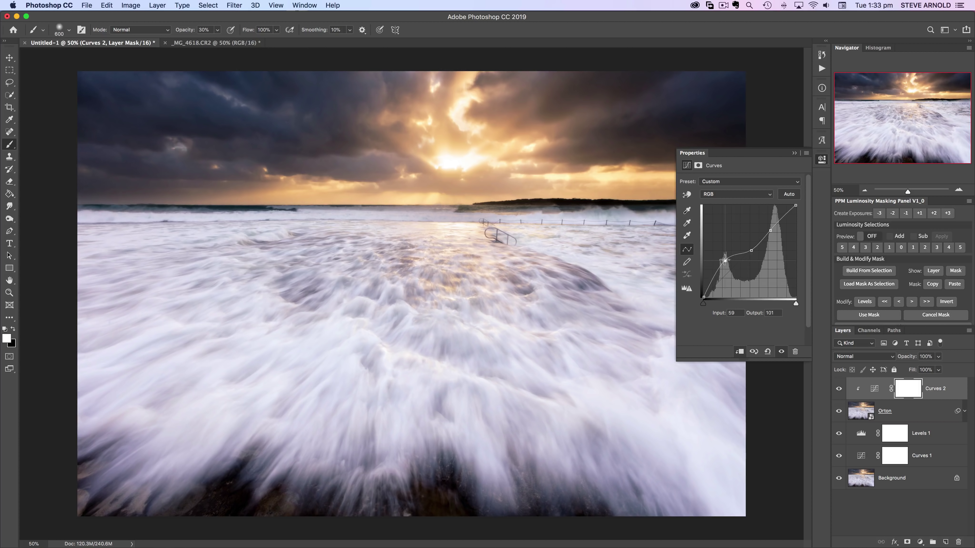
{"action": "left_click_drag", "start_coordinate": [726, 264], "coordinate": [725, 255]}
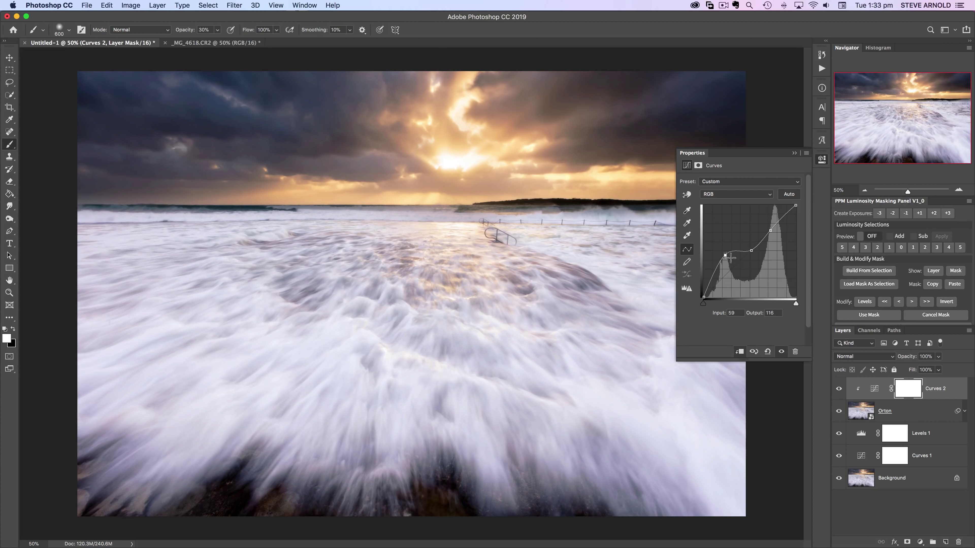
Step: Compare the flattened curve's effect by hiding and showing the Curves adjustment, and look over the available adjustment layer types
{"action": "left_click", "coordinate": [839, 389]}
{"action": "left_click", "coordinate": [839, 389]}
{"action": "left_click", "coordinate": [840, 389]}
{"action": "left_click", "coordinate": [840, 390]}
{"action": "left_click", "coordinate": [840, 390]}
{"action": "left_click", "coordinate": [840, 389]}
{"action": "left_click", "coordinate": [920, 542]}
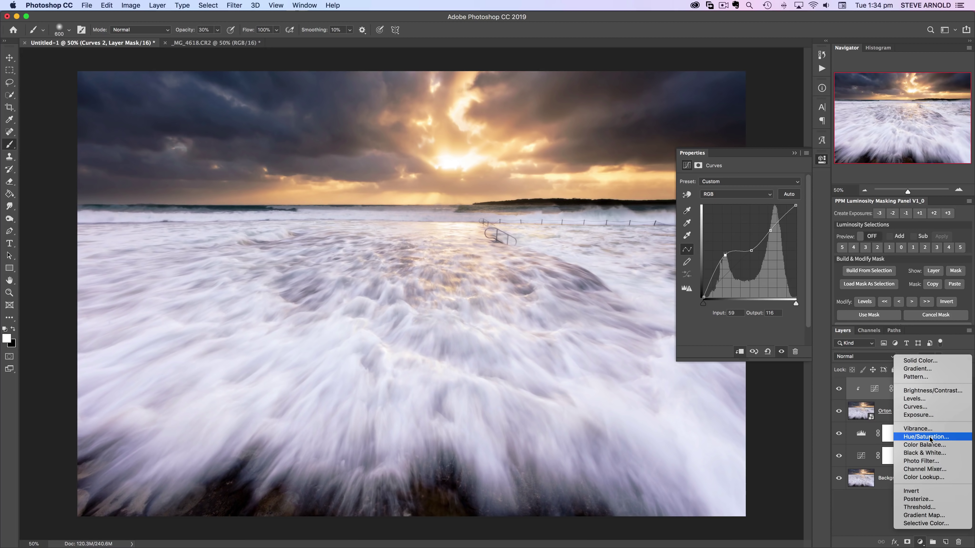
{"action": "left_click", "coordinate": [875, 391]}
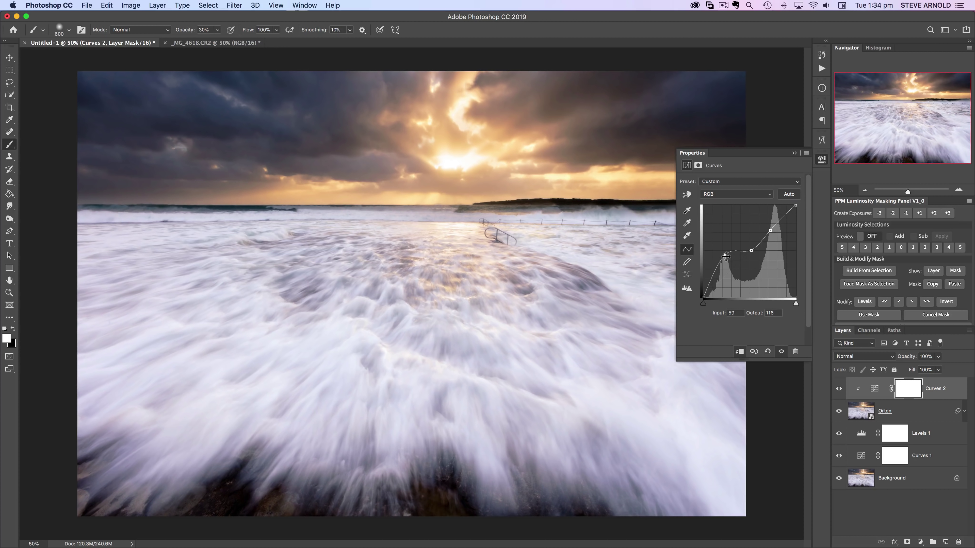
Step: Reset the clipped Curves adjustment to its default curve
{"action": "left_click_drag", "start_coordinate": [725, 255], "coordinate": [725, 255]}
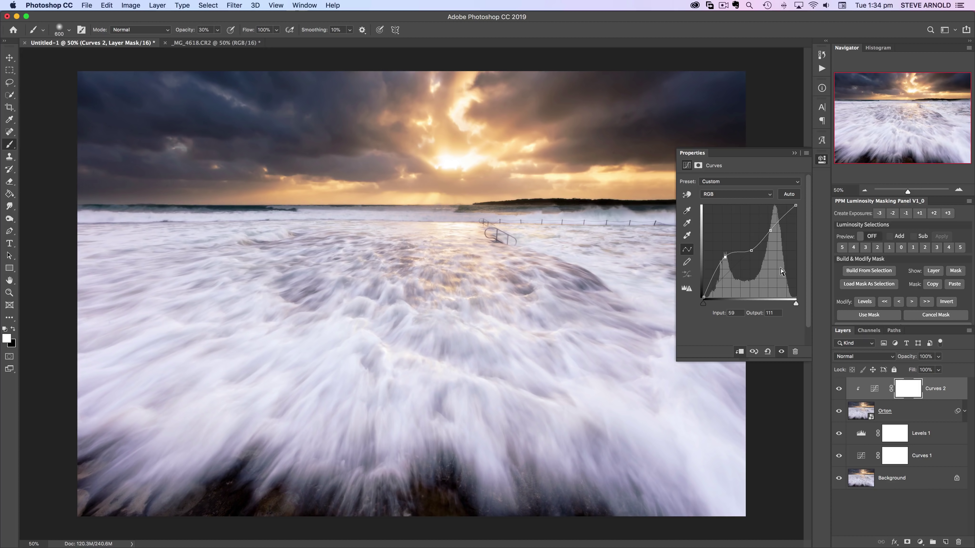
{"action": "left_click", "coordinate": [767, 352]}
{"action": "left_click", "coordinate": [767, 352]}
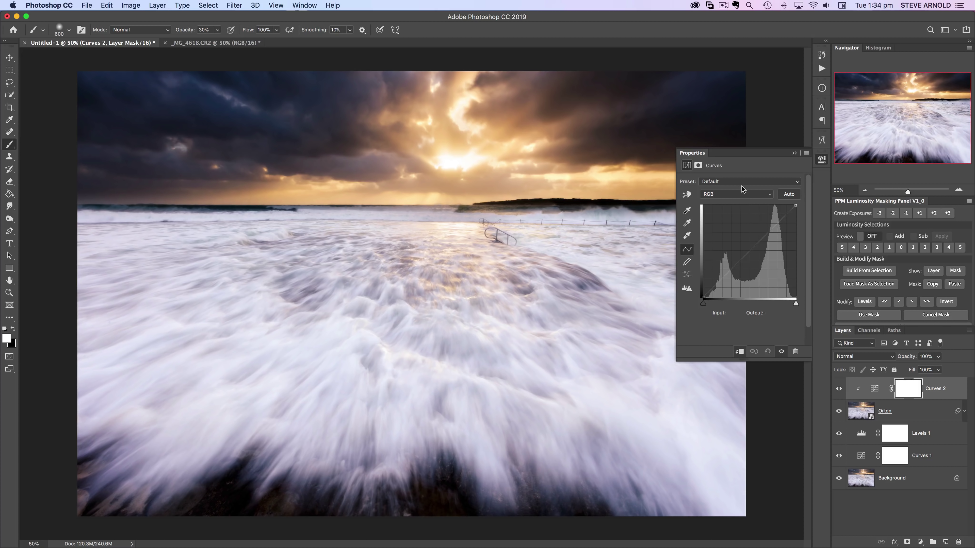
Step: Raise the Red channel's midtones in the clipped Curves adjustment with a point at input 123, output 139
{"action": "left_click", "coordinate": [741, 195]}
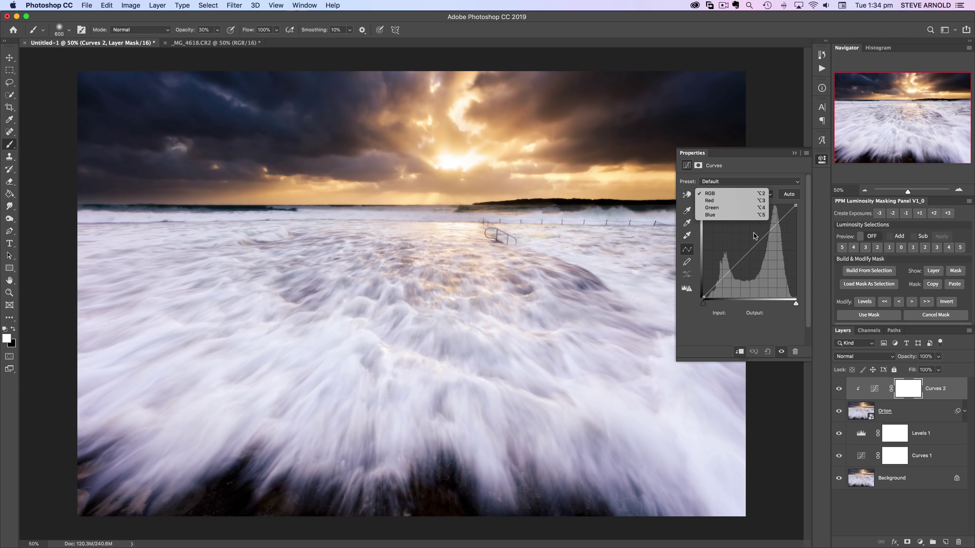
{"action": "left_click", "coordinate": [726, 201]}
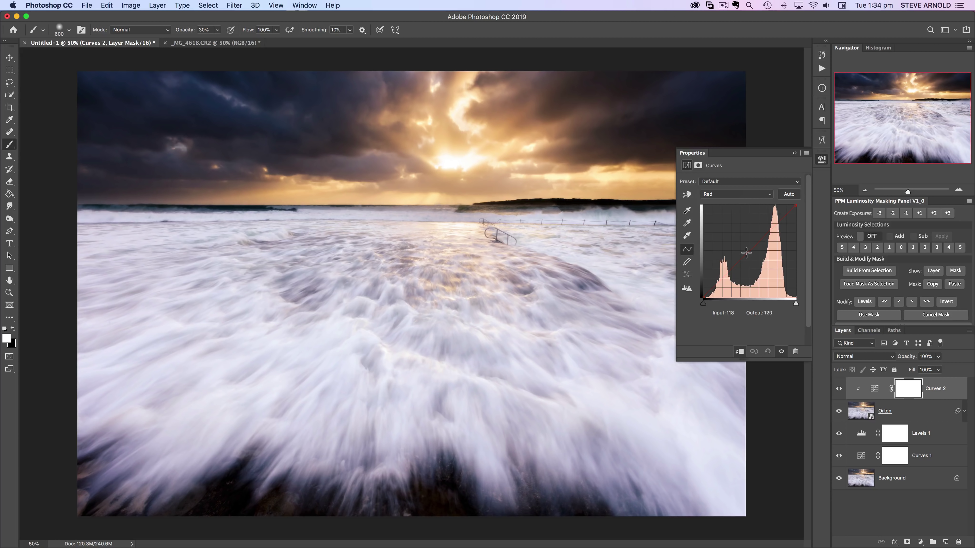
{"action": "left_click_drag", "start_coordinate": [747, 253], "coordinate": [747, 250]}
{"action": "left_click_drag", "start_coordinate": [746, 253], "coordinate": [747, 250]}
{"action": "left_click_drag", "start_coordinate": [747, 249], "coordinate": [747, 247]}
Step: Lower the Blue channel's midtones with a point at input 134, output 111, and return the Curves adjustment to its default RGB curve
{"action": "left_click", "coordinate": [746, 196]}
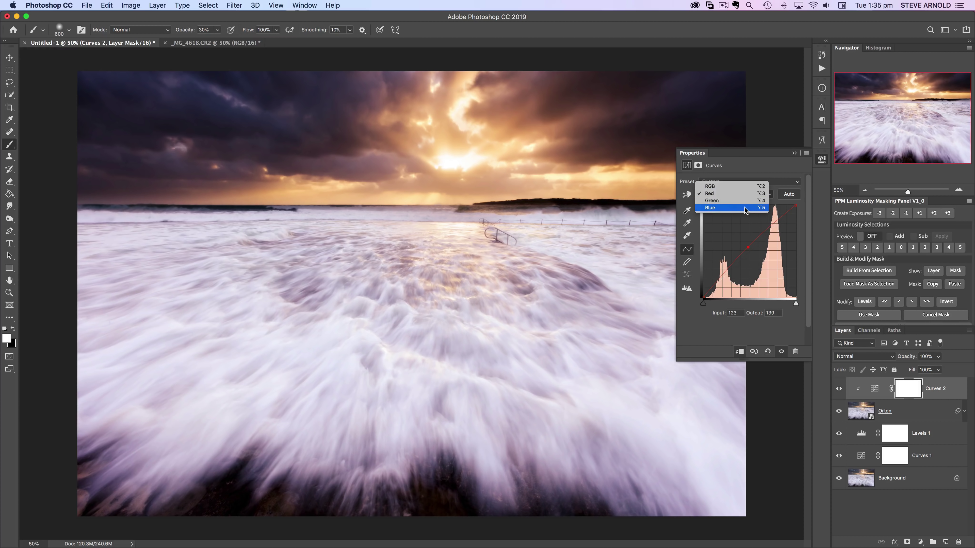
{"action": "left_click", "coordinate": [729, 207]}
{"action": "left_click_drag", "start_coordinate": [749, 250], "coordinate": [753, 257]}
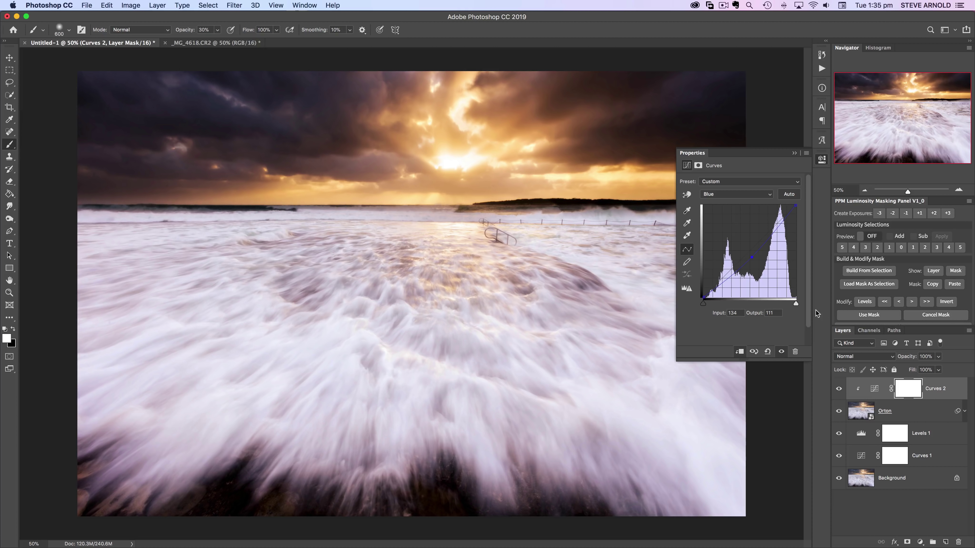
{"action": "left_click", "coordinate": [727, 195]}
{"action": "left_click", "coordinate": [718, 172]}
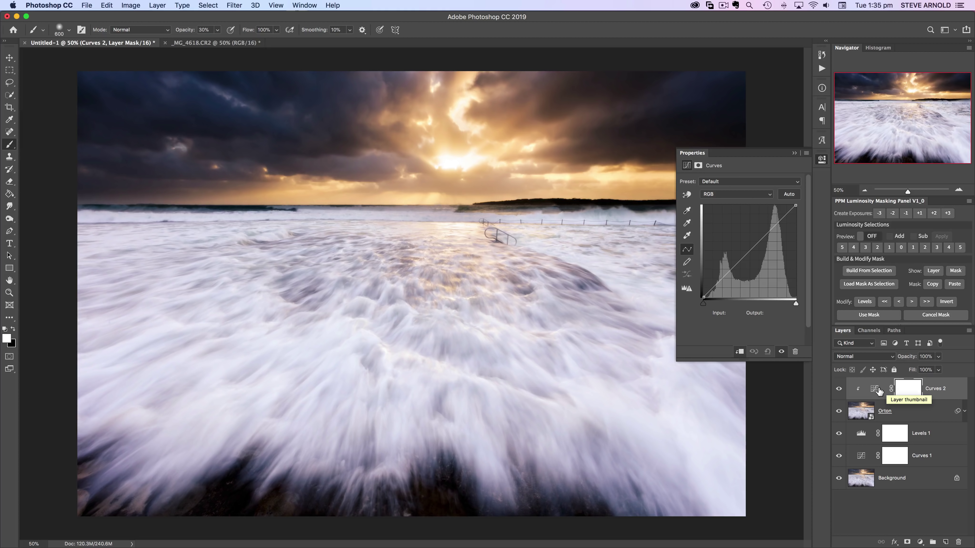
Step: Look over the adjustment layer types and select the Orton smart object layer
{"action": "left_click", "coordinate": [924, 543]}
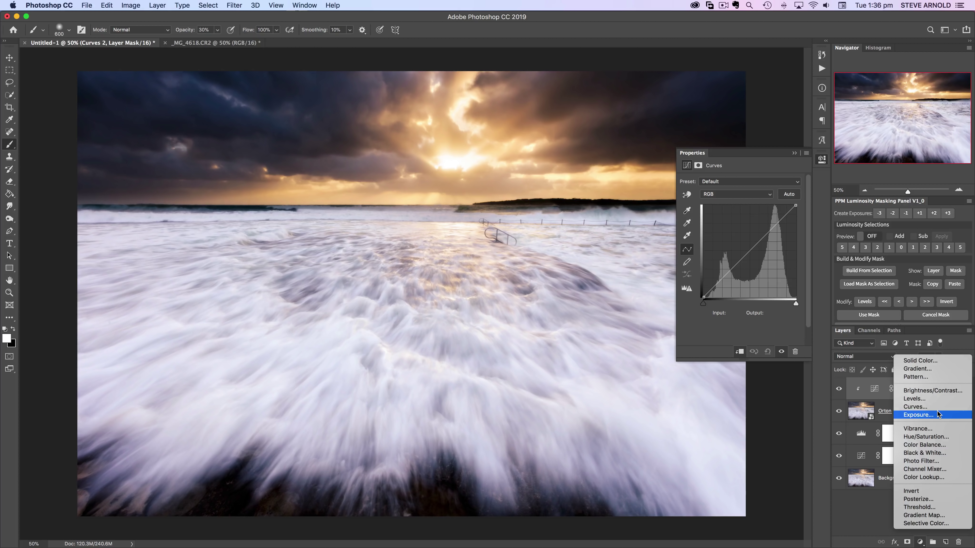
{"action": "left_click", "coordinate": [868, 414]}
{"action": "left_click", "coordinate": [856, 411]}
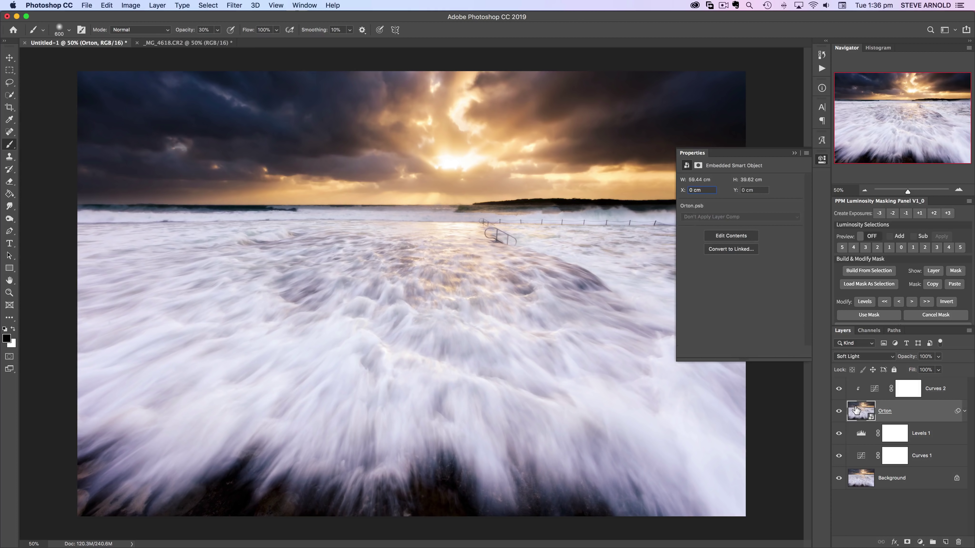